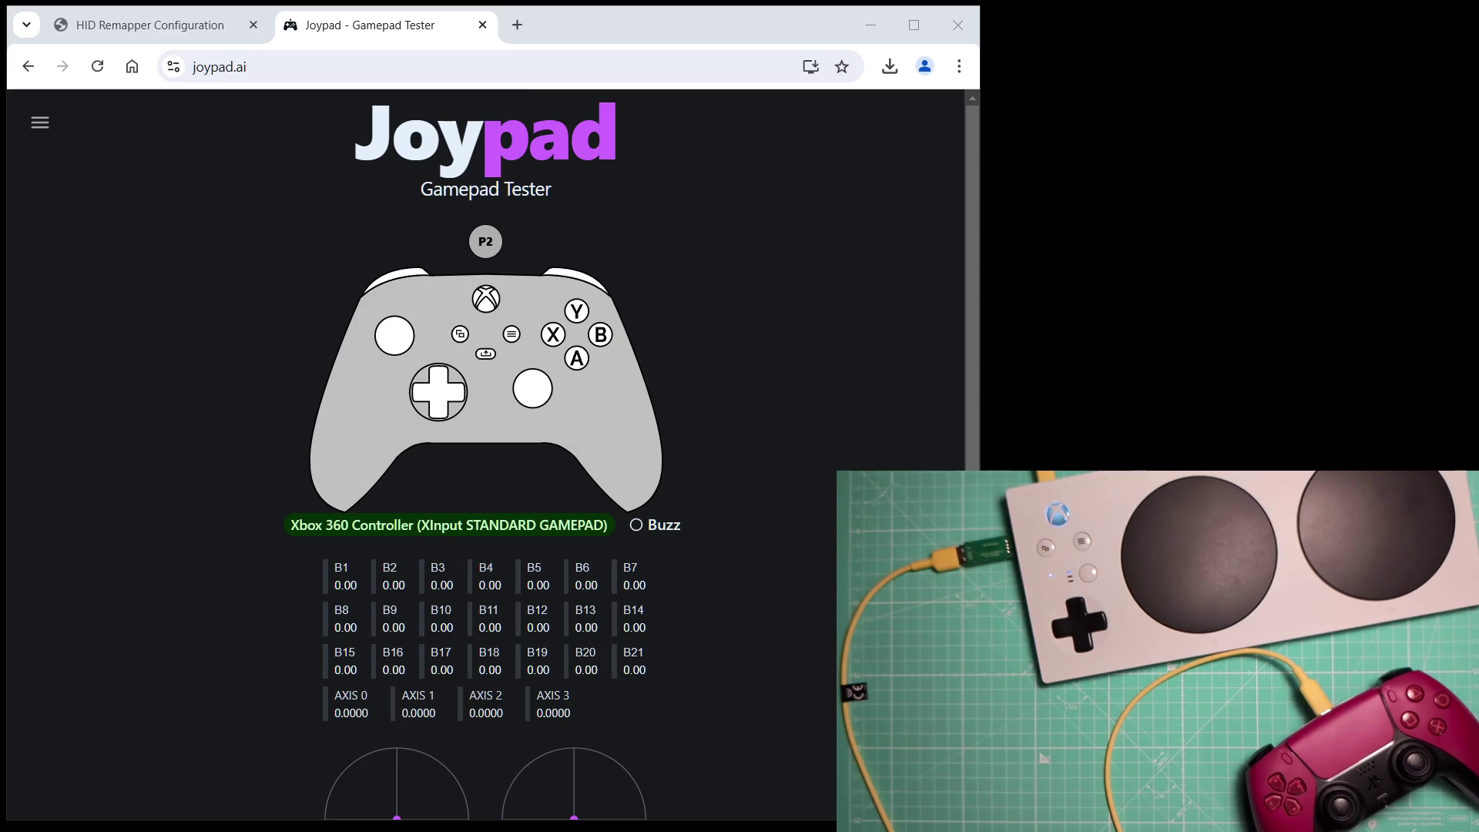
# - Bring the browser forward and switch to the HID Remapper Configuration page, showing one empty mapping
pyautogui.click(811, 23)
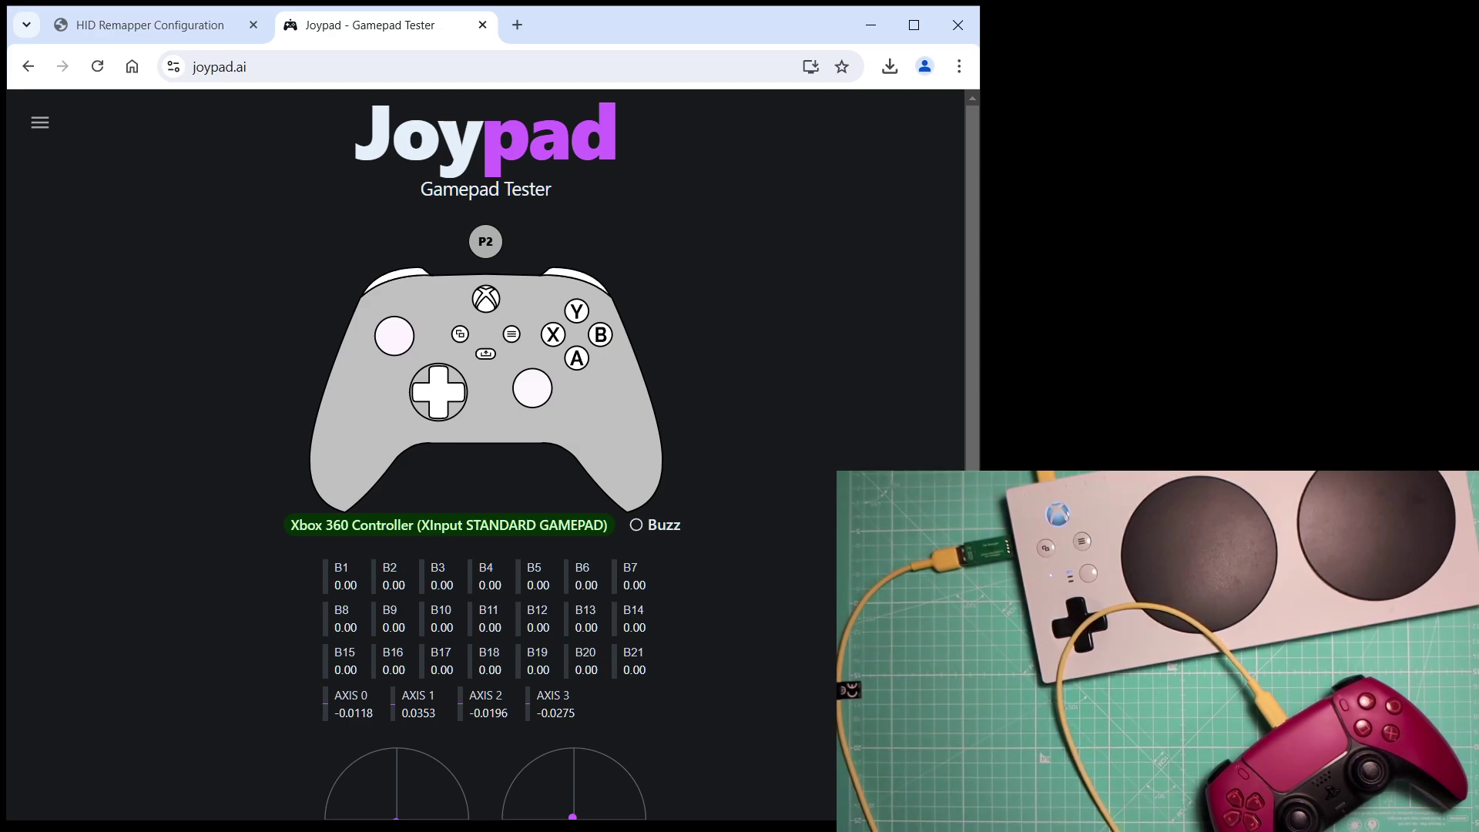
pyautogui.click(120, 31)
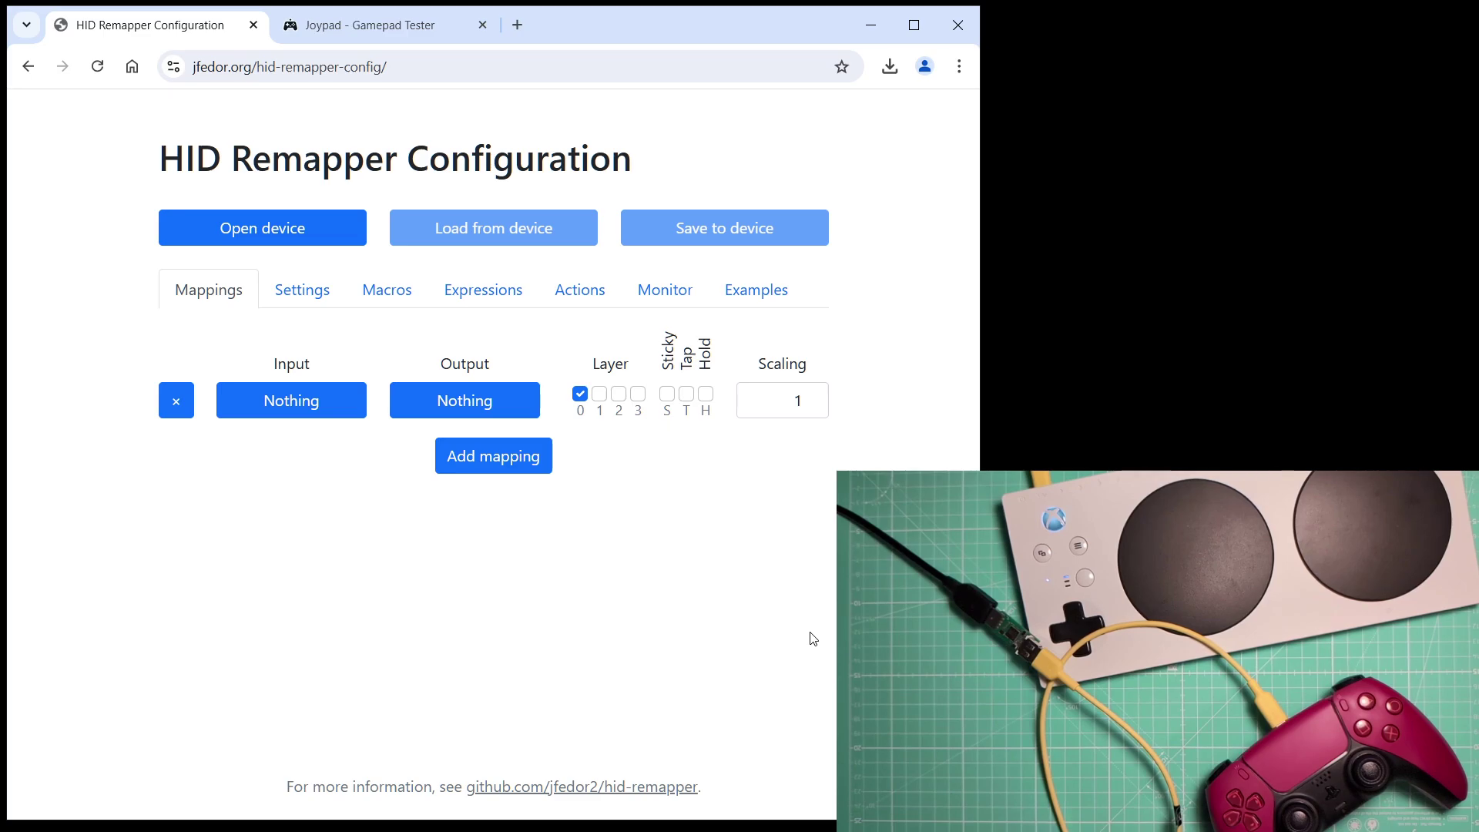
# - Connect to the HID Remapper QV9H device and load its mappings, e.g. Cursor X to Left stick X
pyautogui.click(339, 227)
pyautogui.click(309, 156)
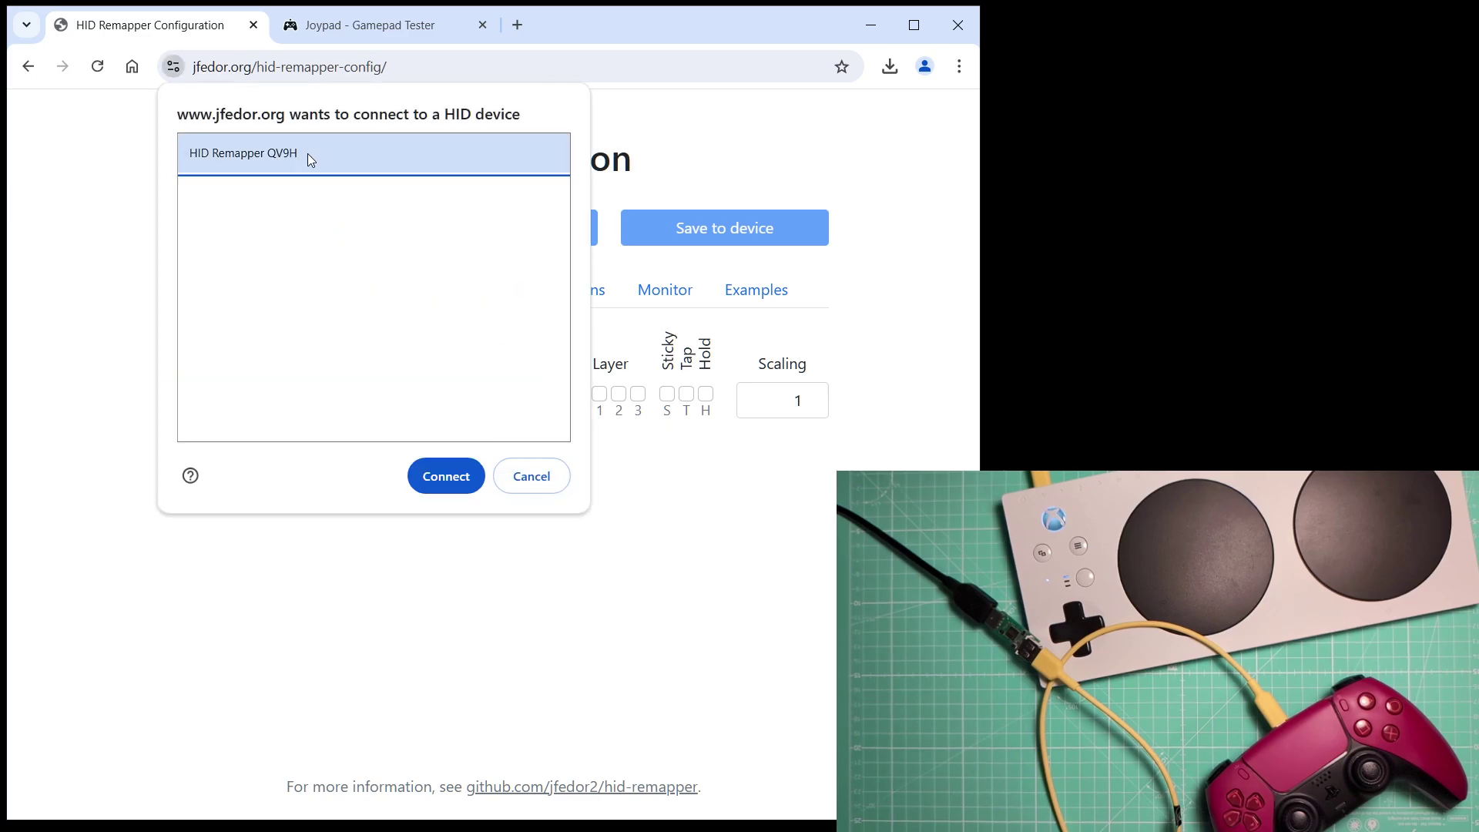
pyautogui.click(454, 474)
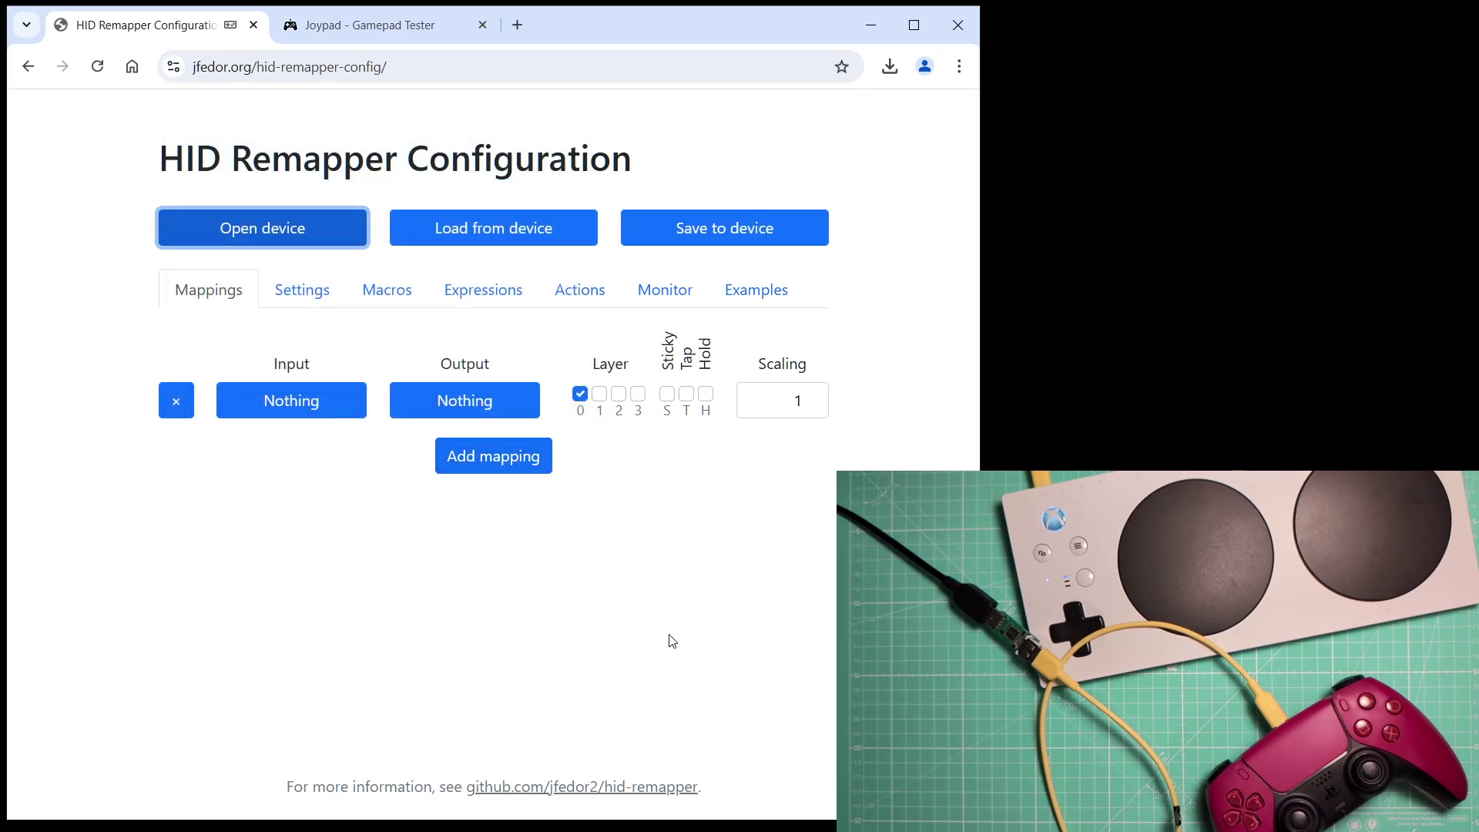
pyautogui.click(524, 232)
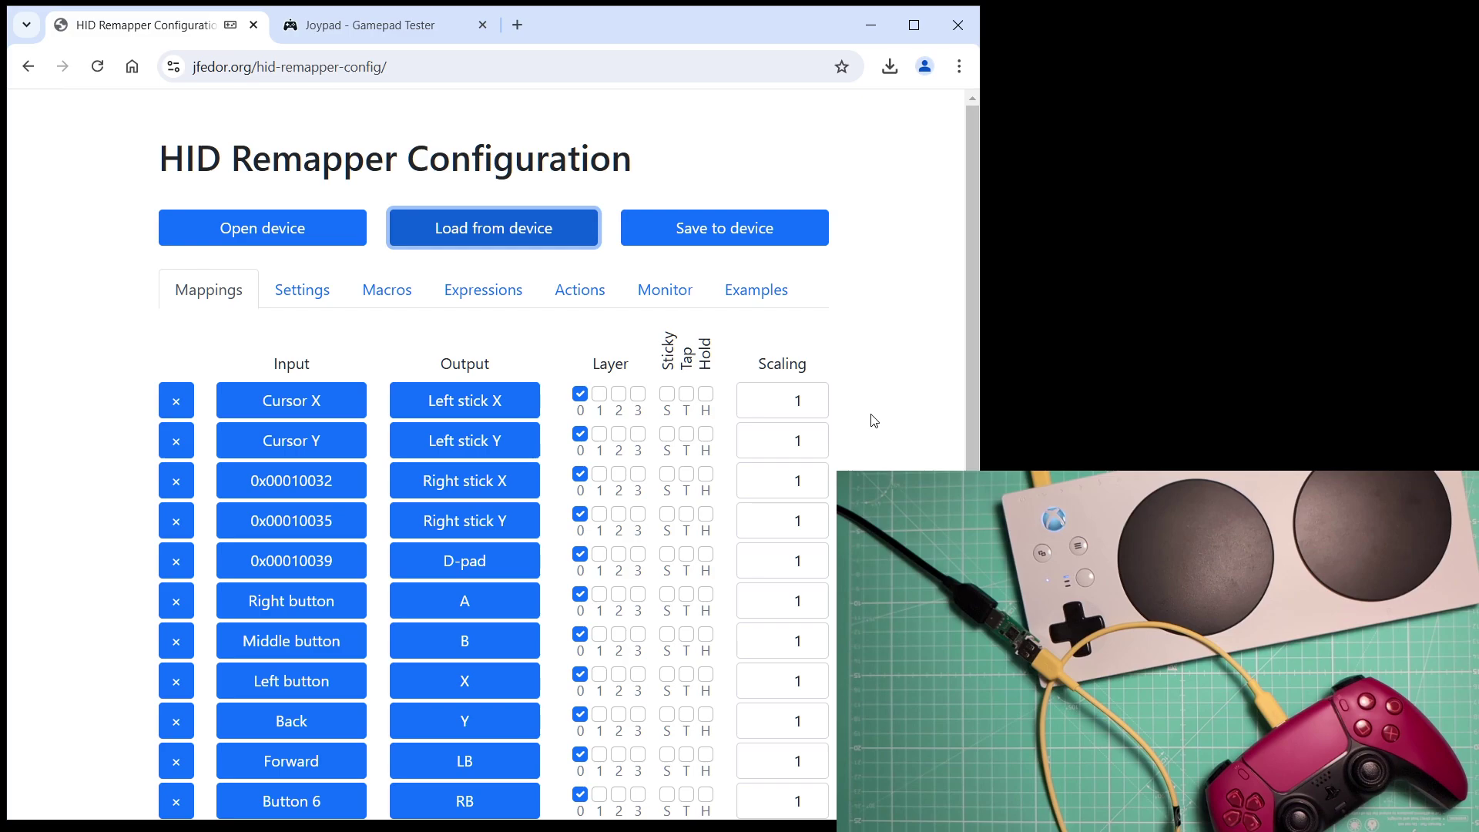
pyautogui.click(312, 294)
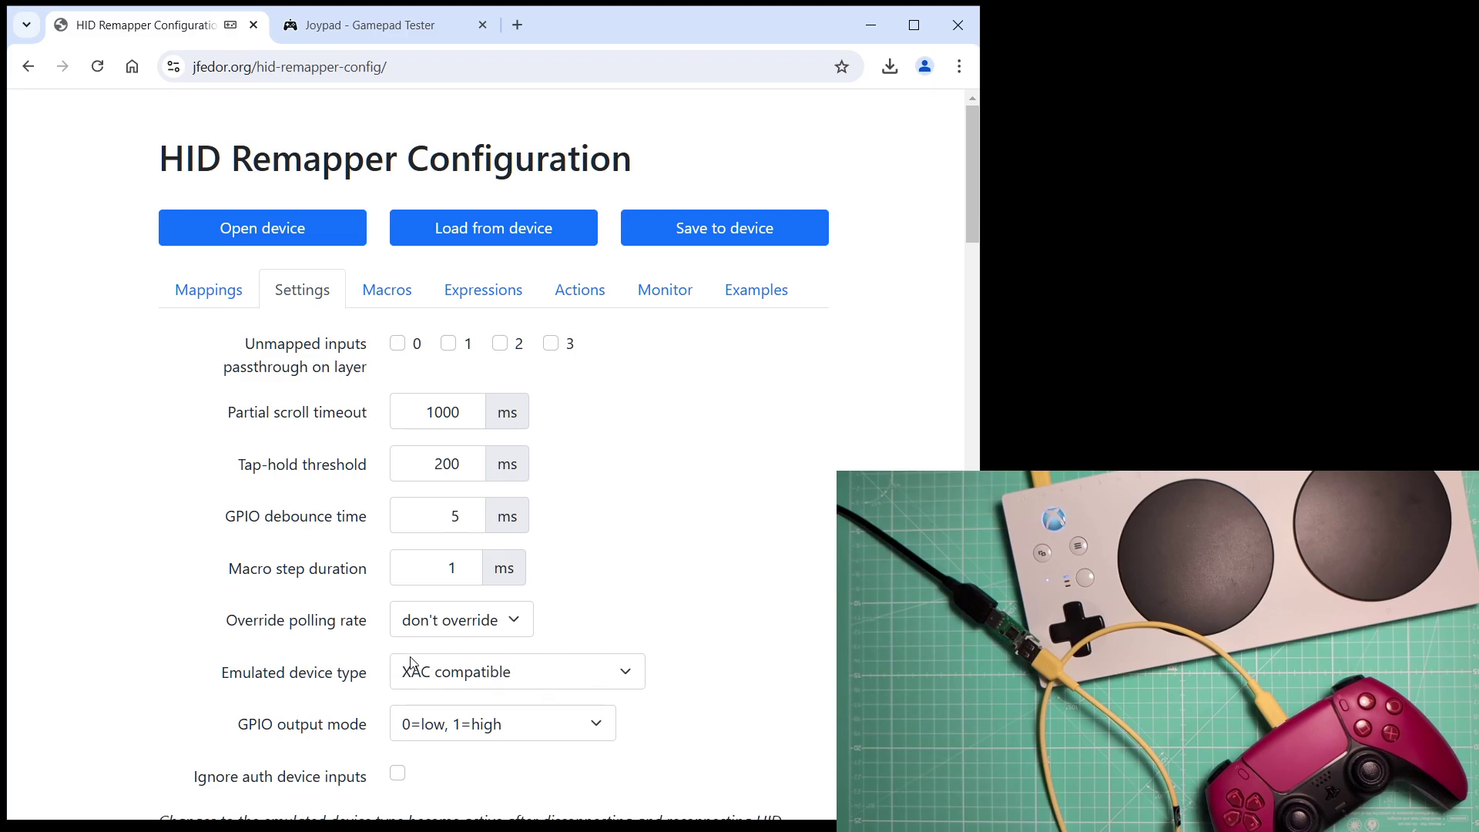
pyautogui.click(185, 290)
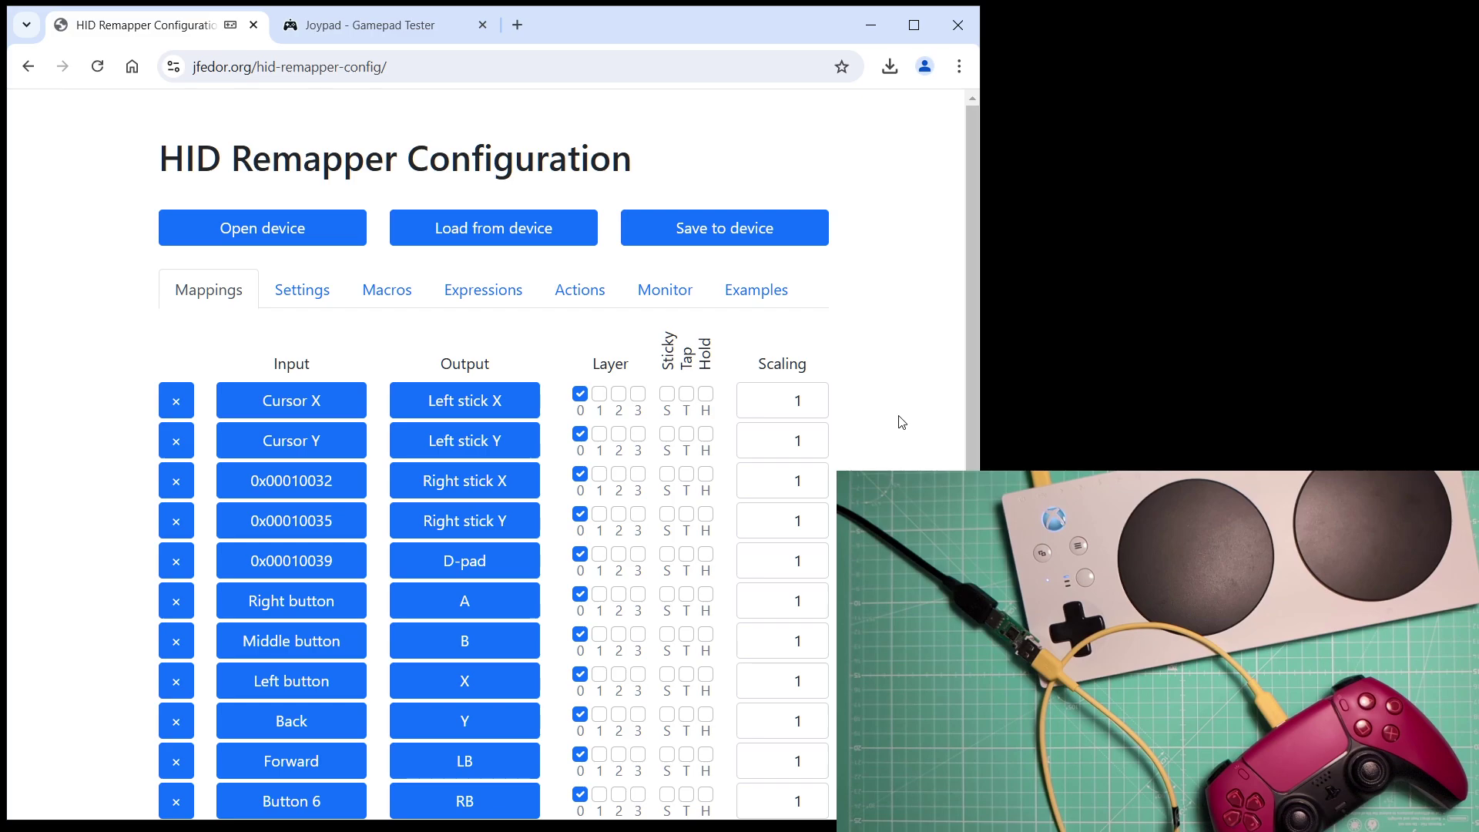
# - Apply the 'keyboard to XAC adapter' example: arrows as D-pad, WASD as left stick, numpad as right stick
pyautogui.click(775, 290)
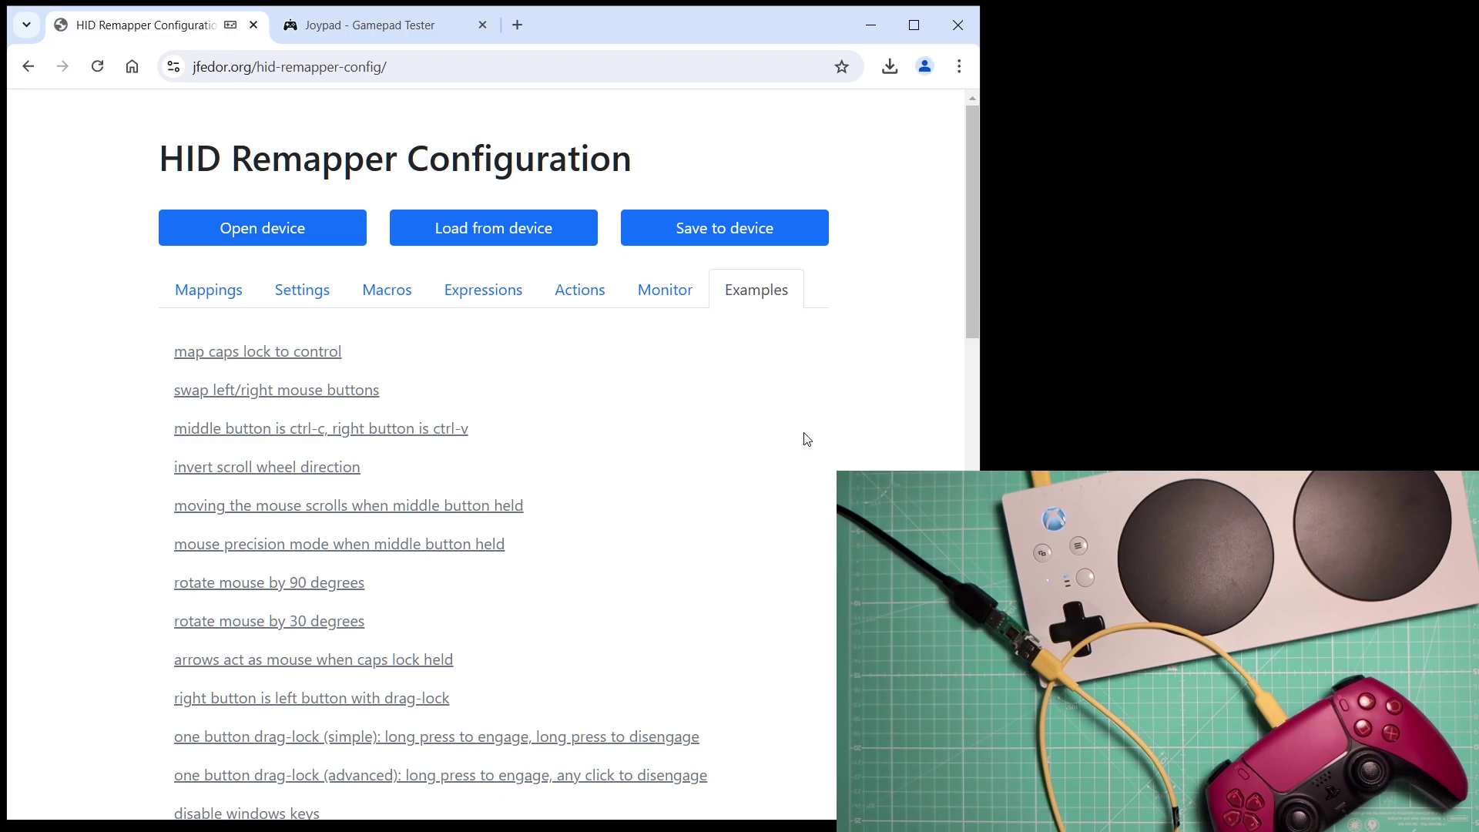
pyautogui.scroll(-3, 806, 439)
pyautogui.scroll(-2, 807, 440)
pyautogui.scroll(-1, 806, 439)
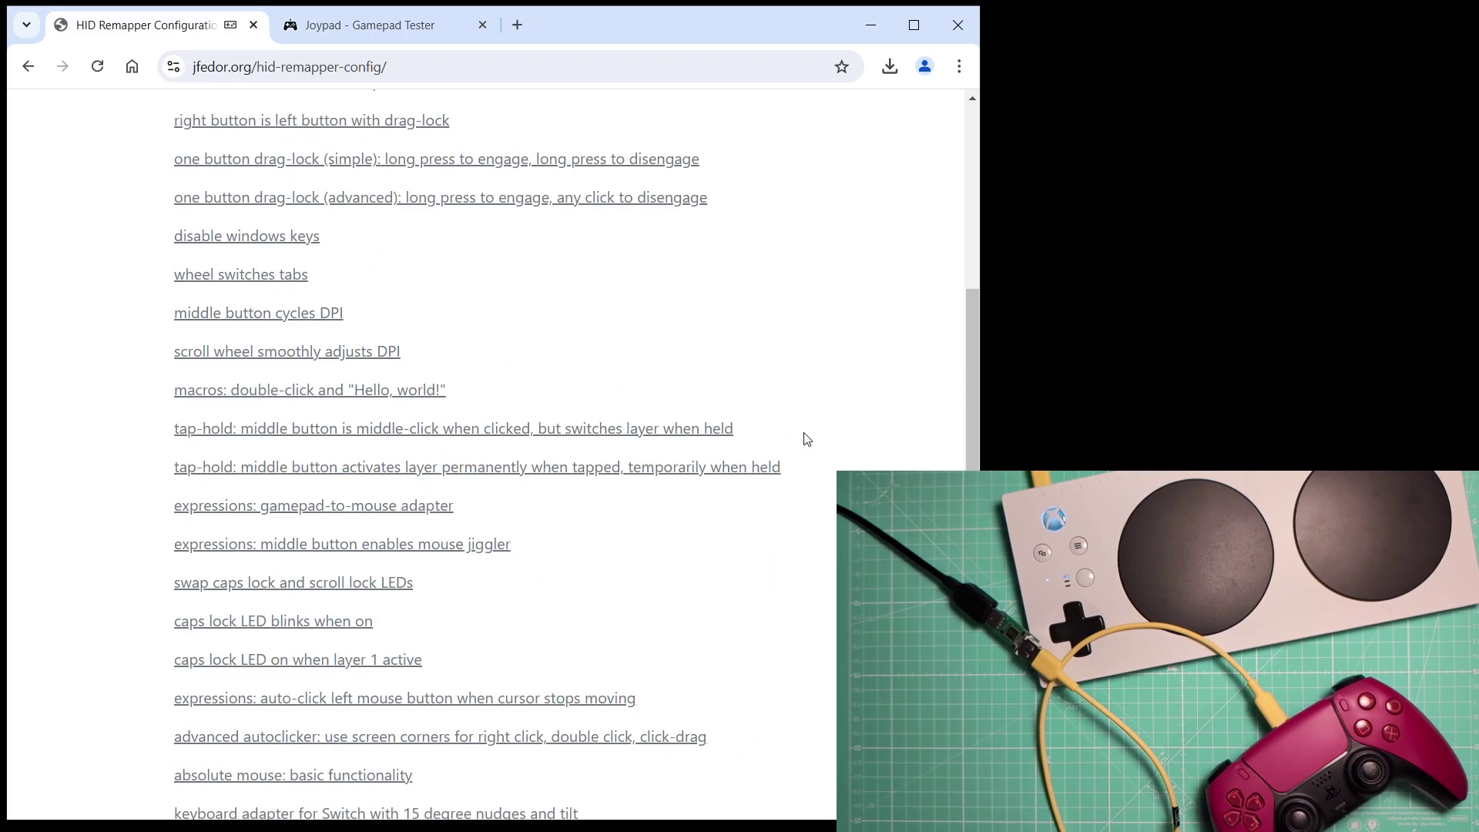
pyautogui.scroll(-3, 807, 439)
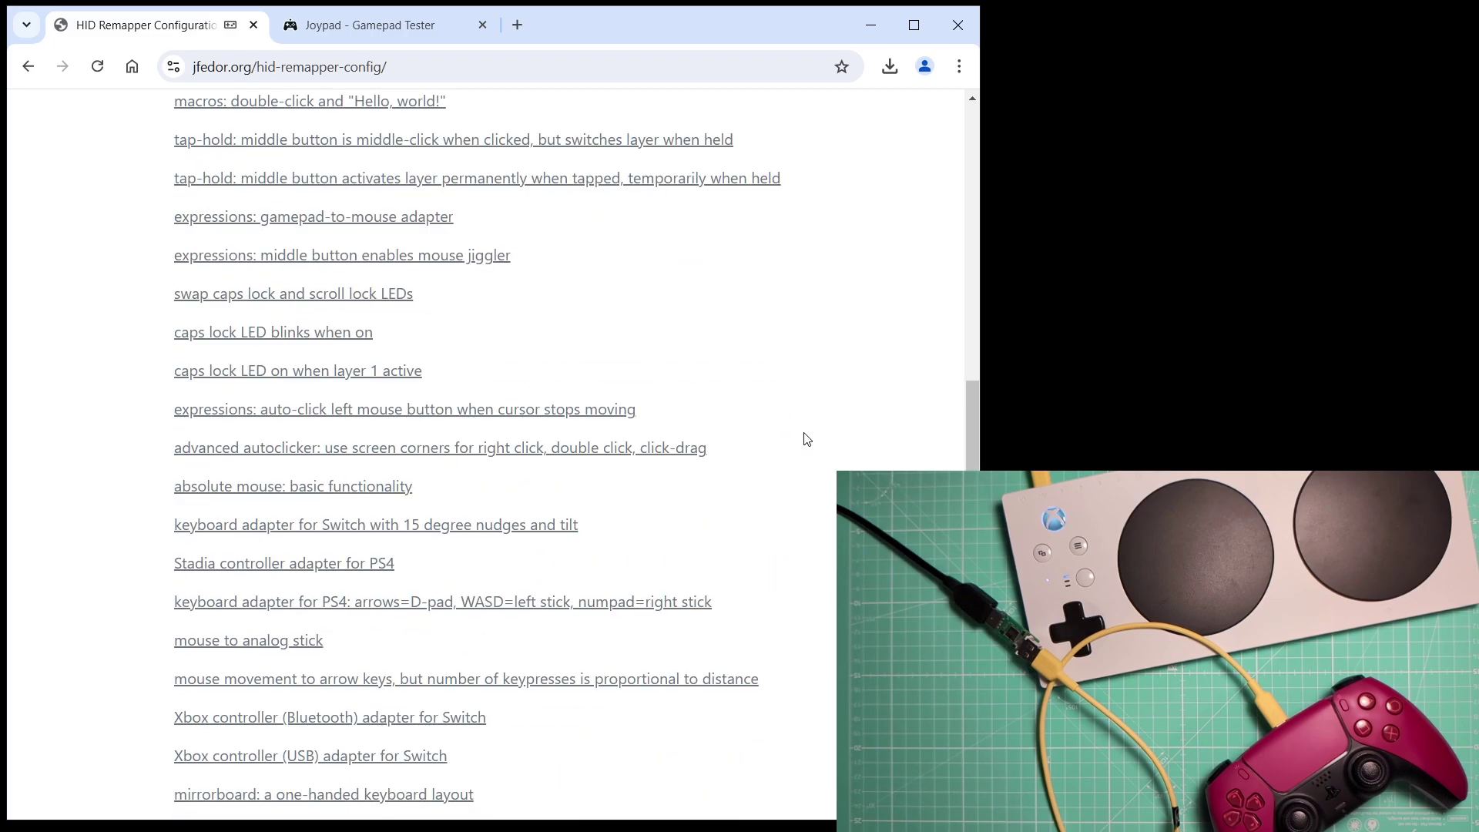
pyautogui.scroll(-1, 806, 439)
pyautogui.scroll(-2, 807, 439)
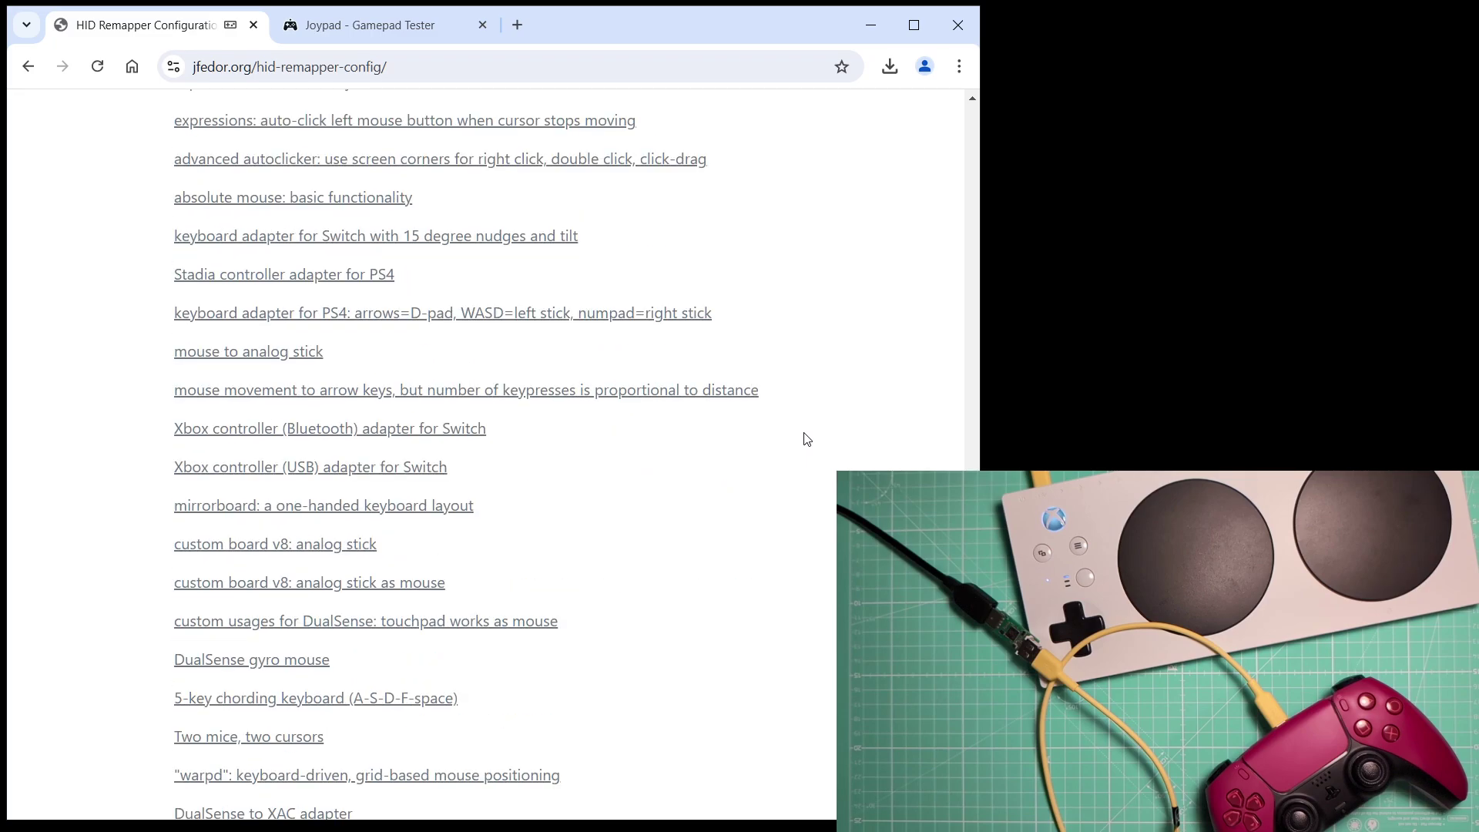
pyautogui.scroll(-1, 807, 439)
pyautogui.scroll(-2, 807, 439)
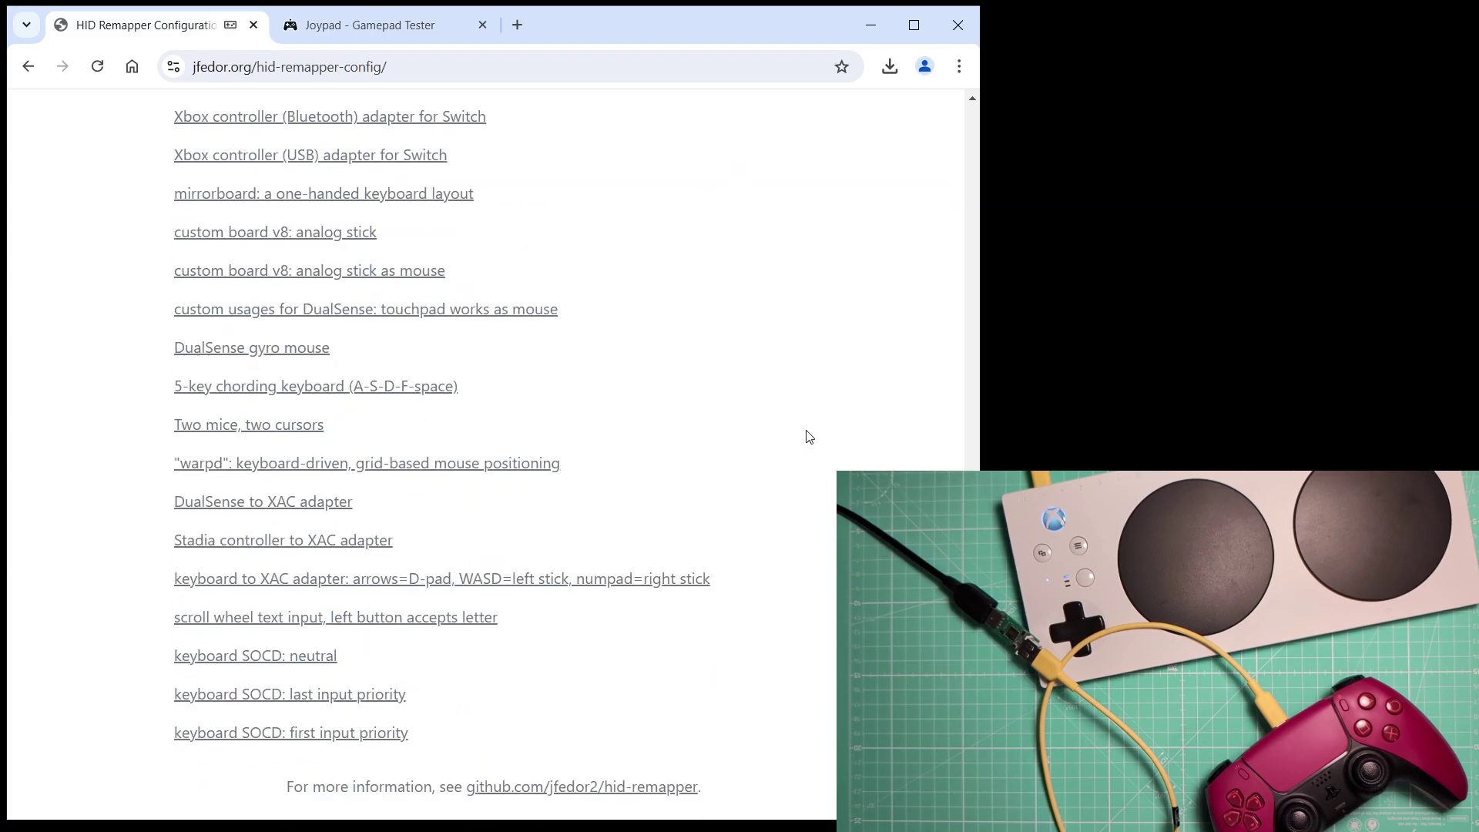
pyautogui.click(606, 584)
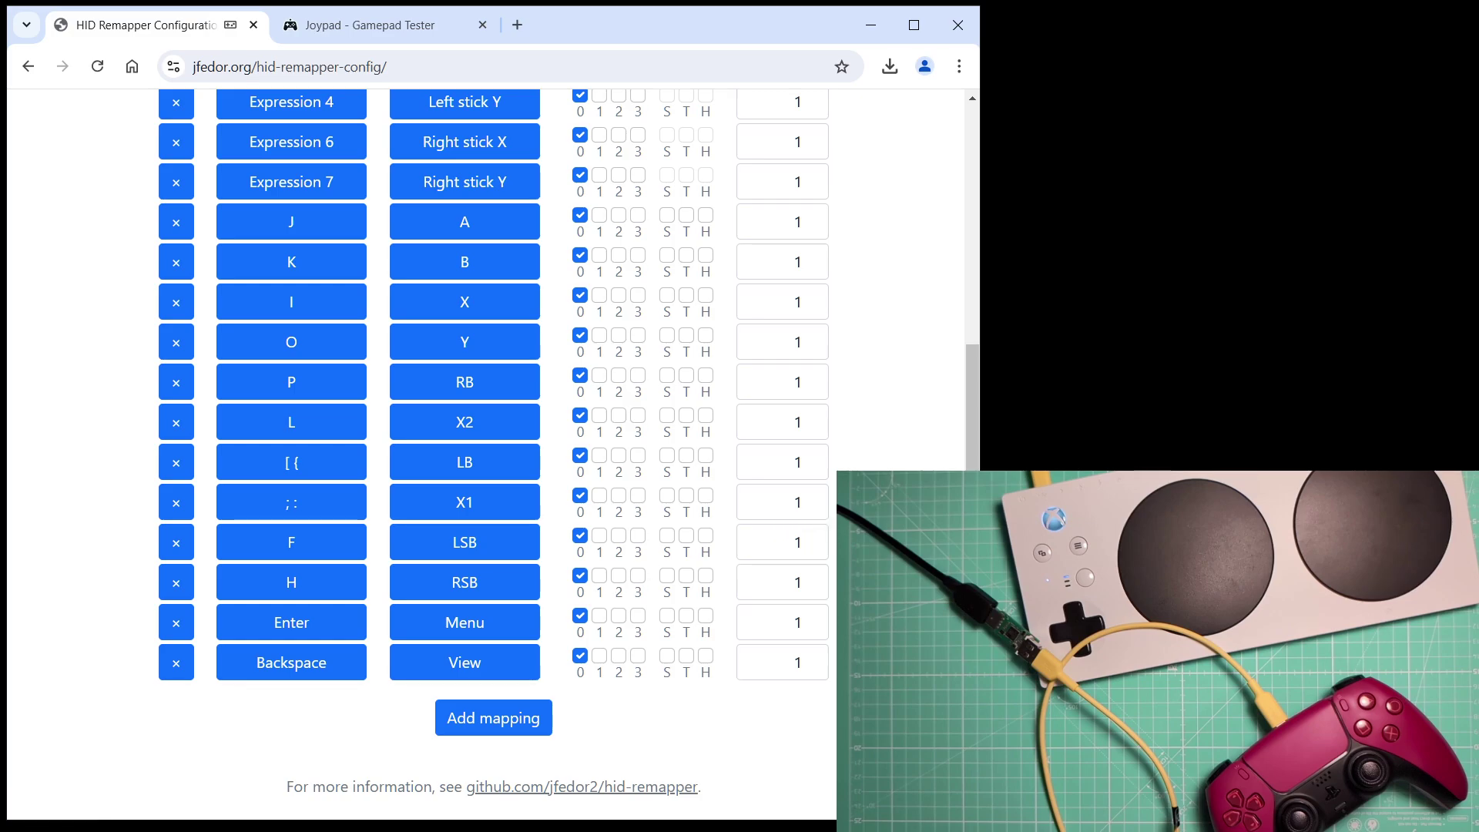
pyautogui.scroll(5, 493, 454)
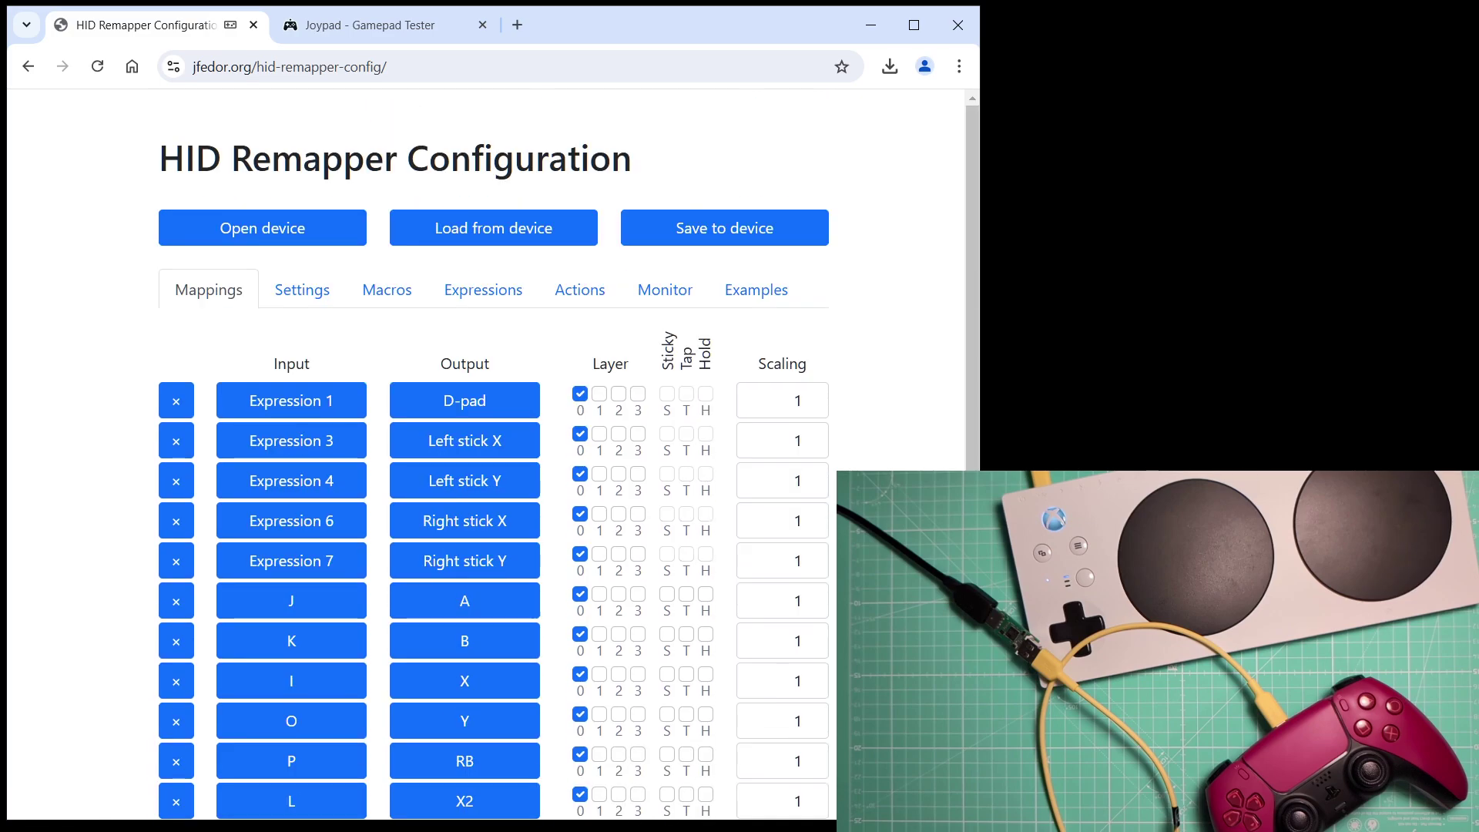
pyautogui.scroll(-1, 493, 454)
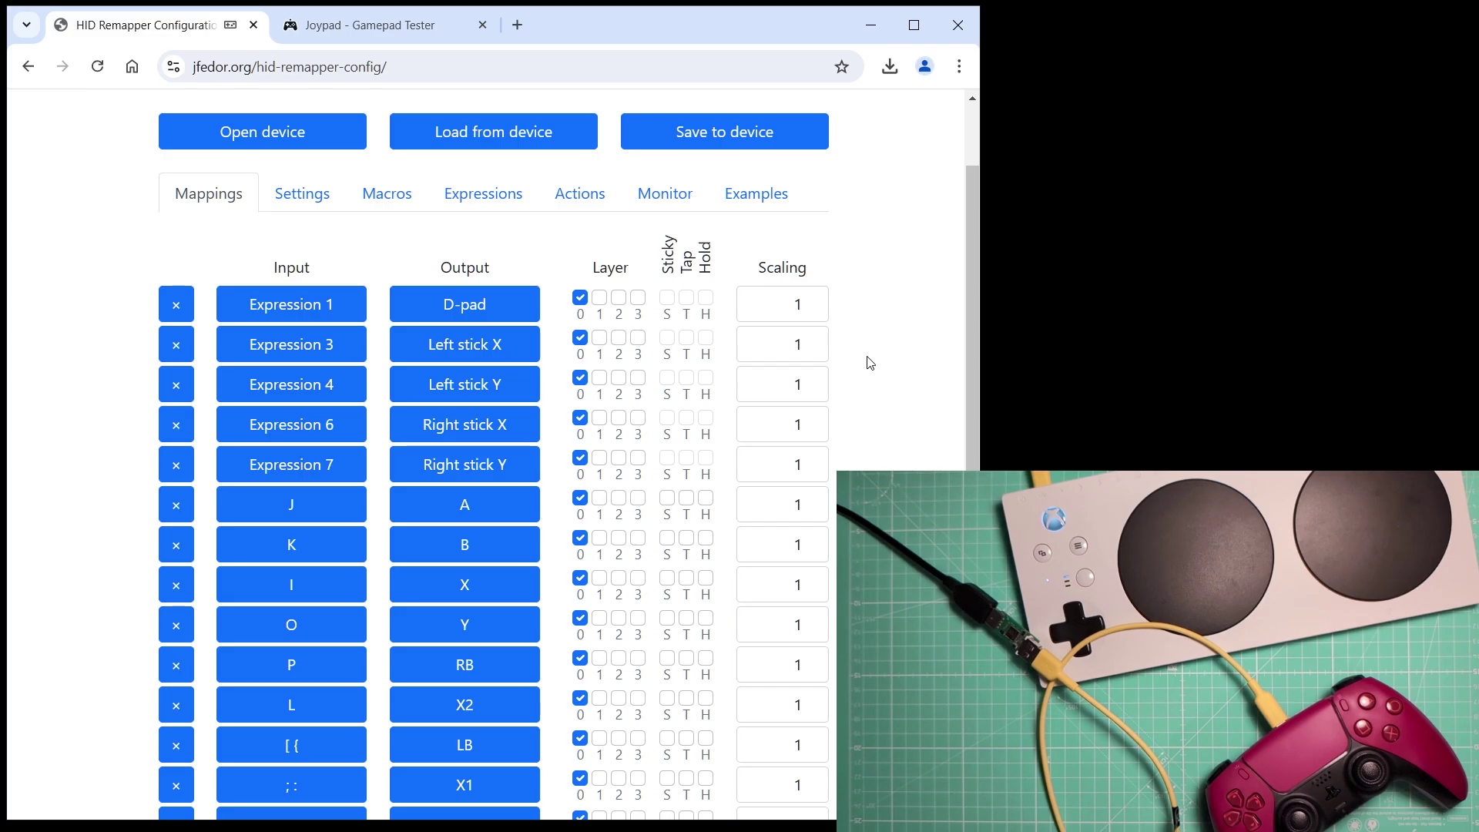
pyautogui.click(513, 202)
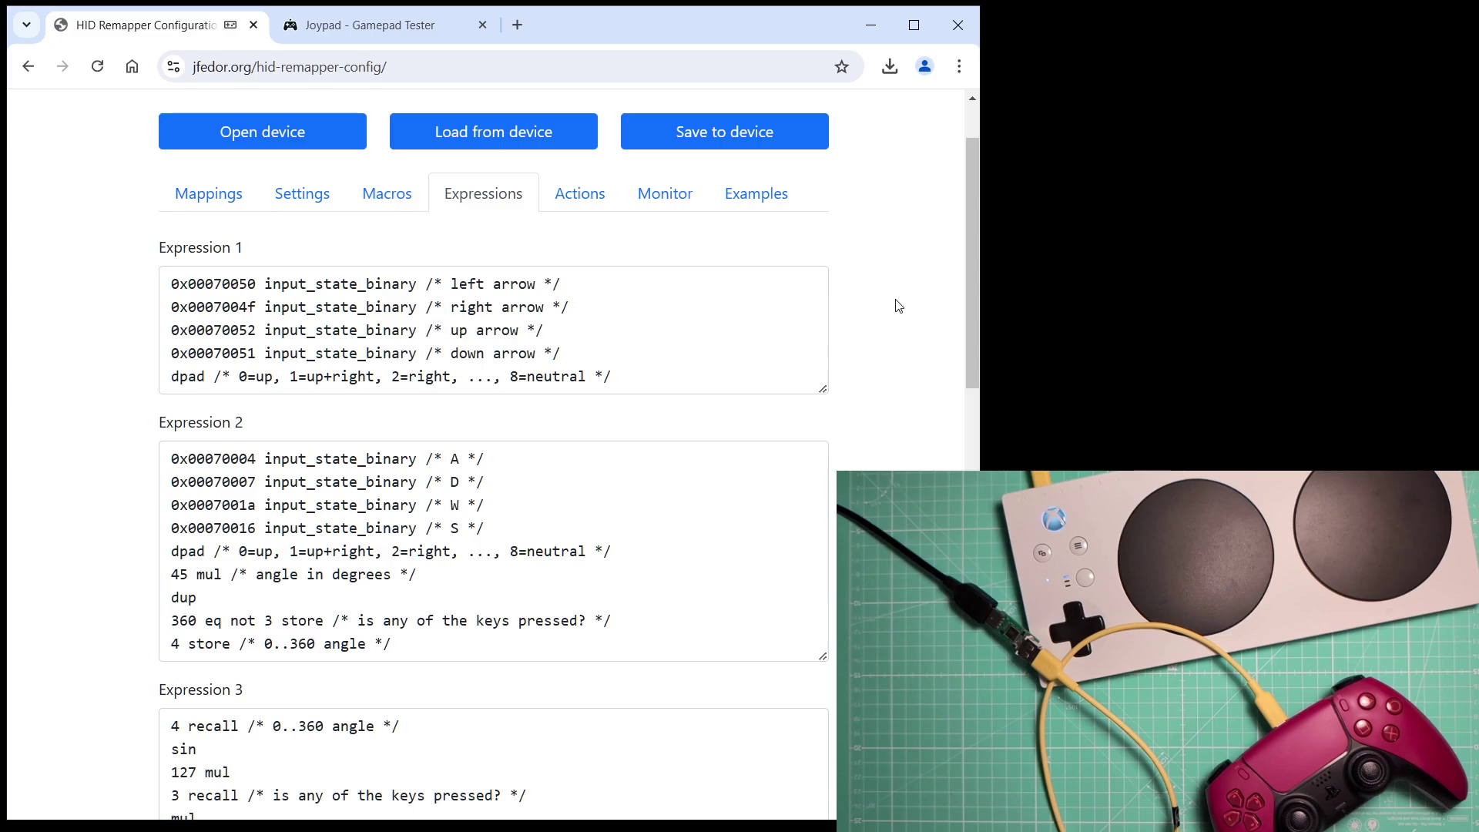
pyautogui.scroll(-1, 899, 305)
pyautogui.scroll(-1, 899, 306)
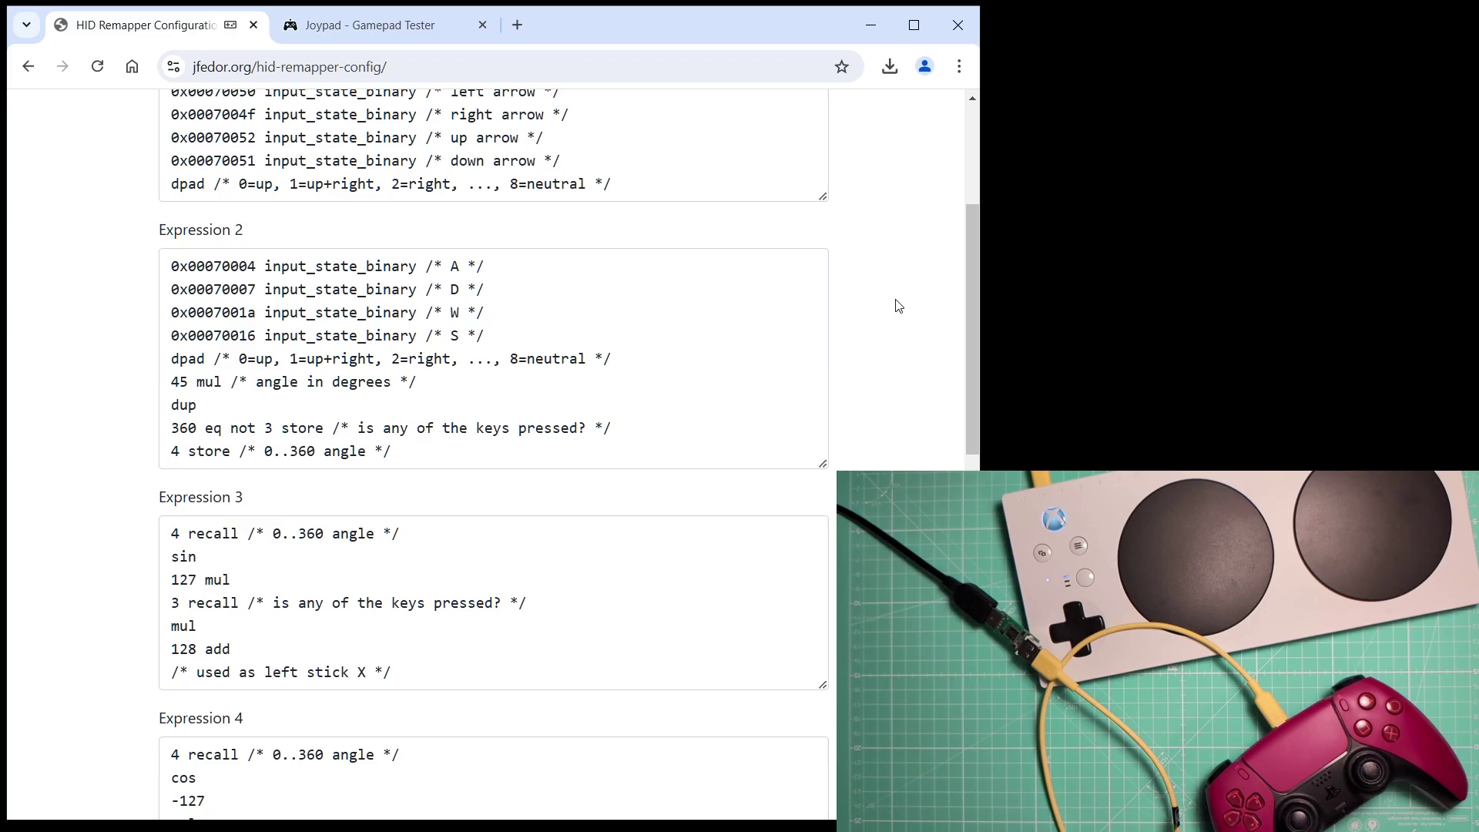
pyautogui.scroll(1, 899, 306)
pyautogui.scroll(2, 902, 306)
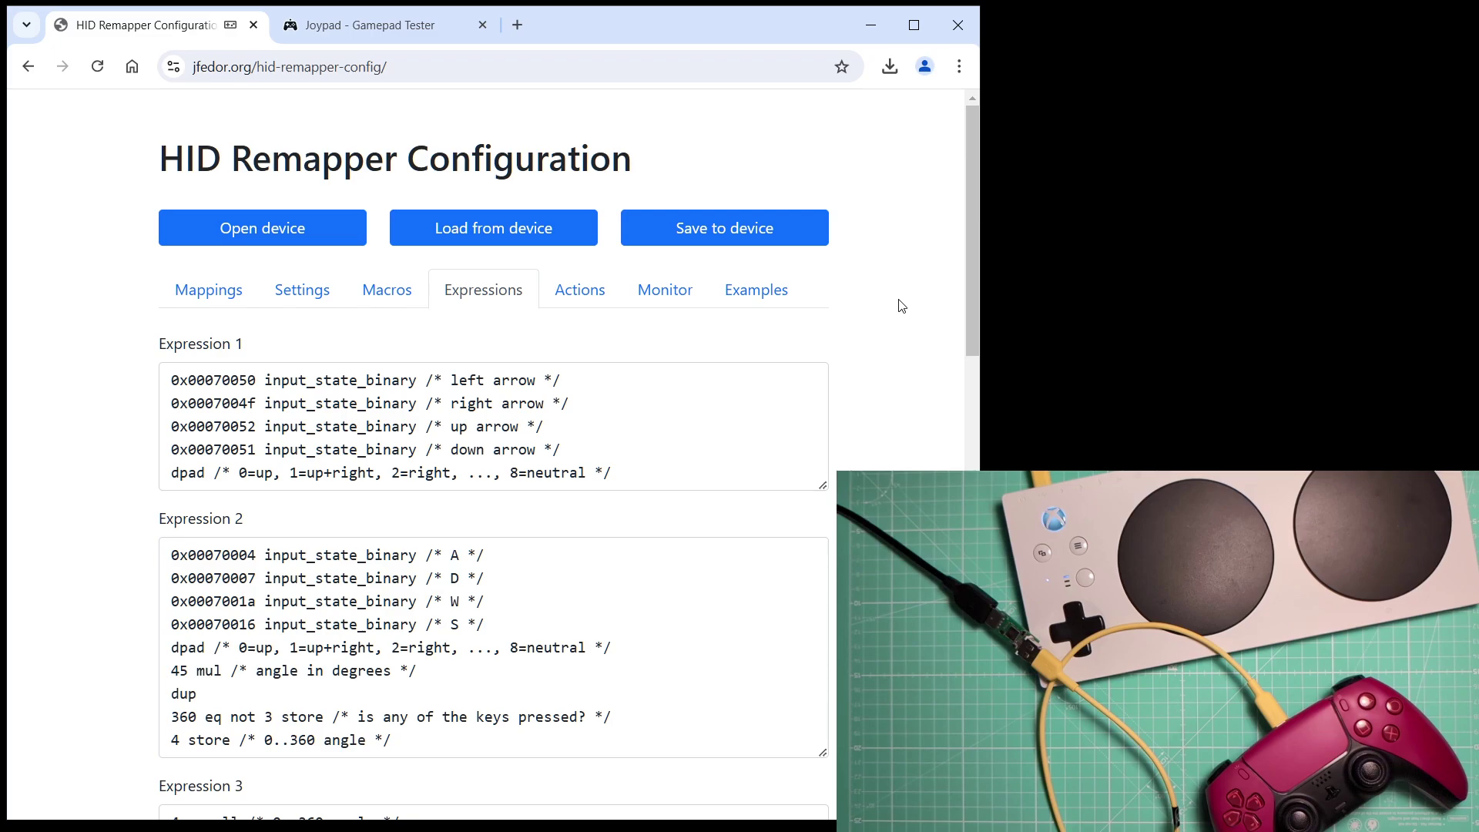
# - Return to the Mappings list and save the keyboard-to-XAC configuration to the remapper
pyautogui.click(218, 291)
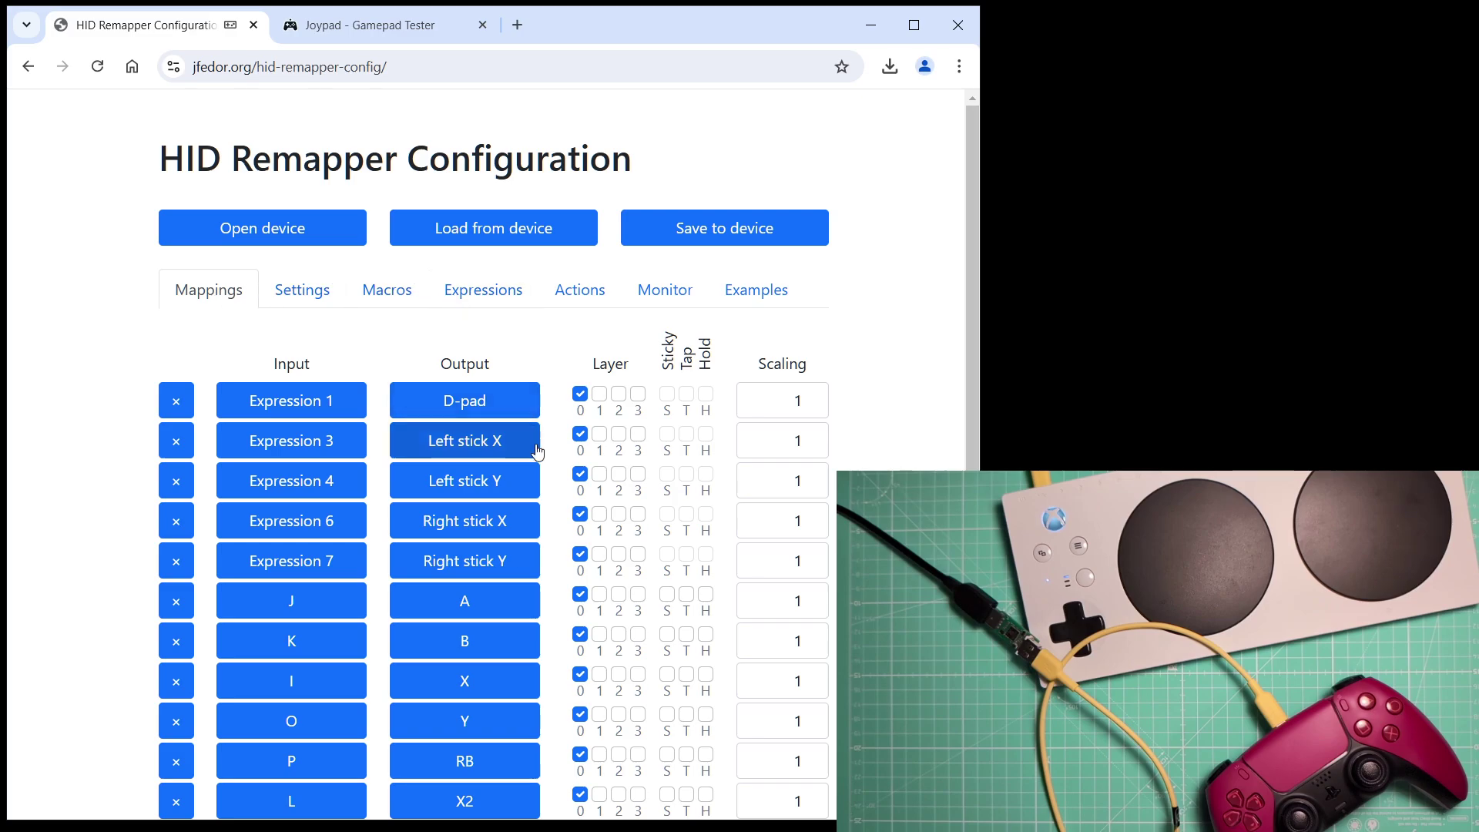
pyautogui.click(736, 235)
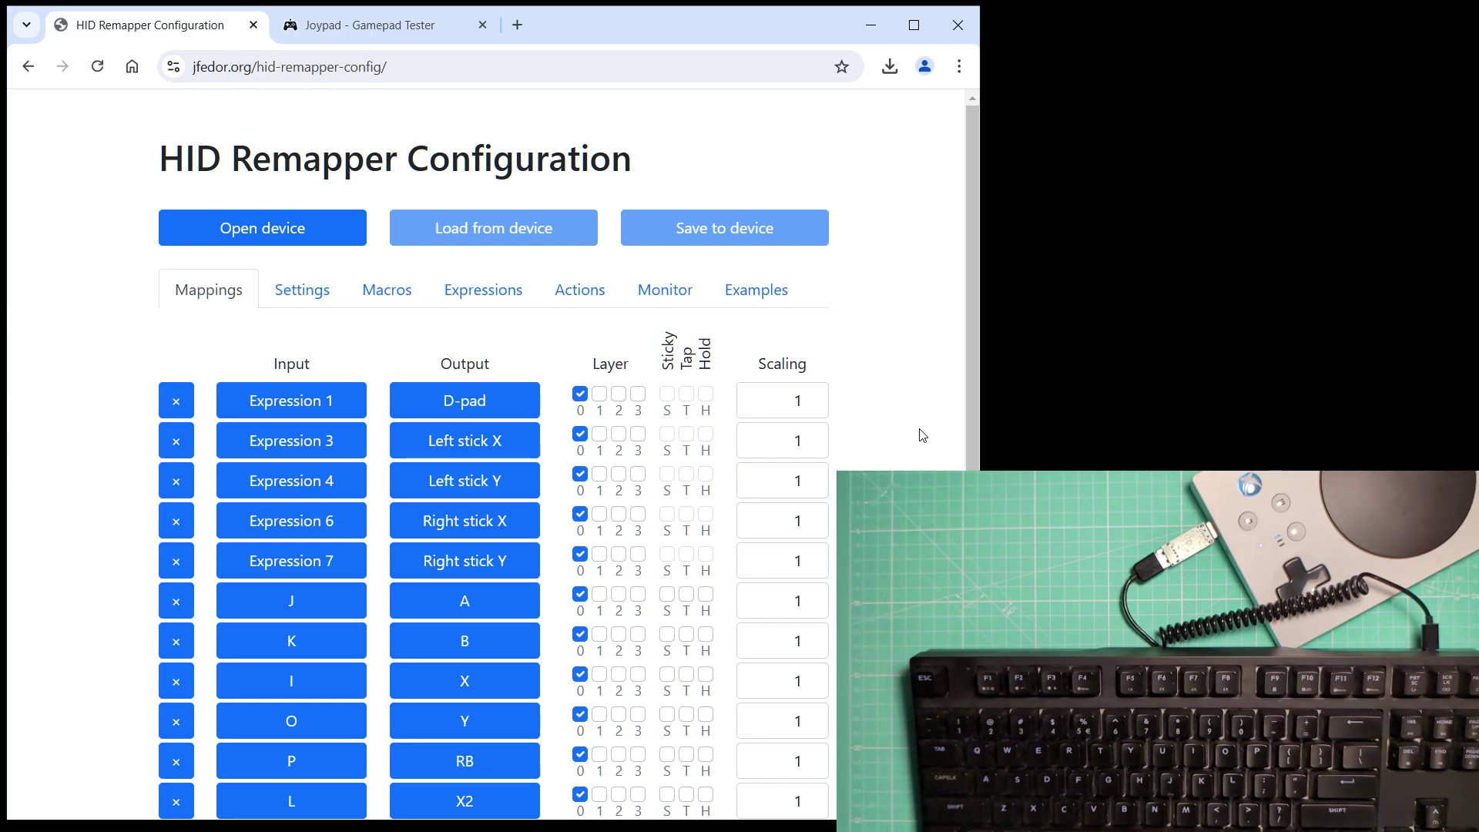
# - In Joypad Gamepad Tester, check that WASD moves the left stick
pyautogui.click(398, 29)
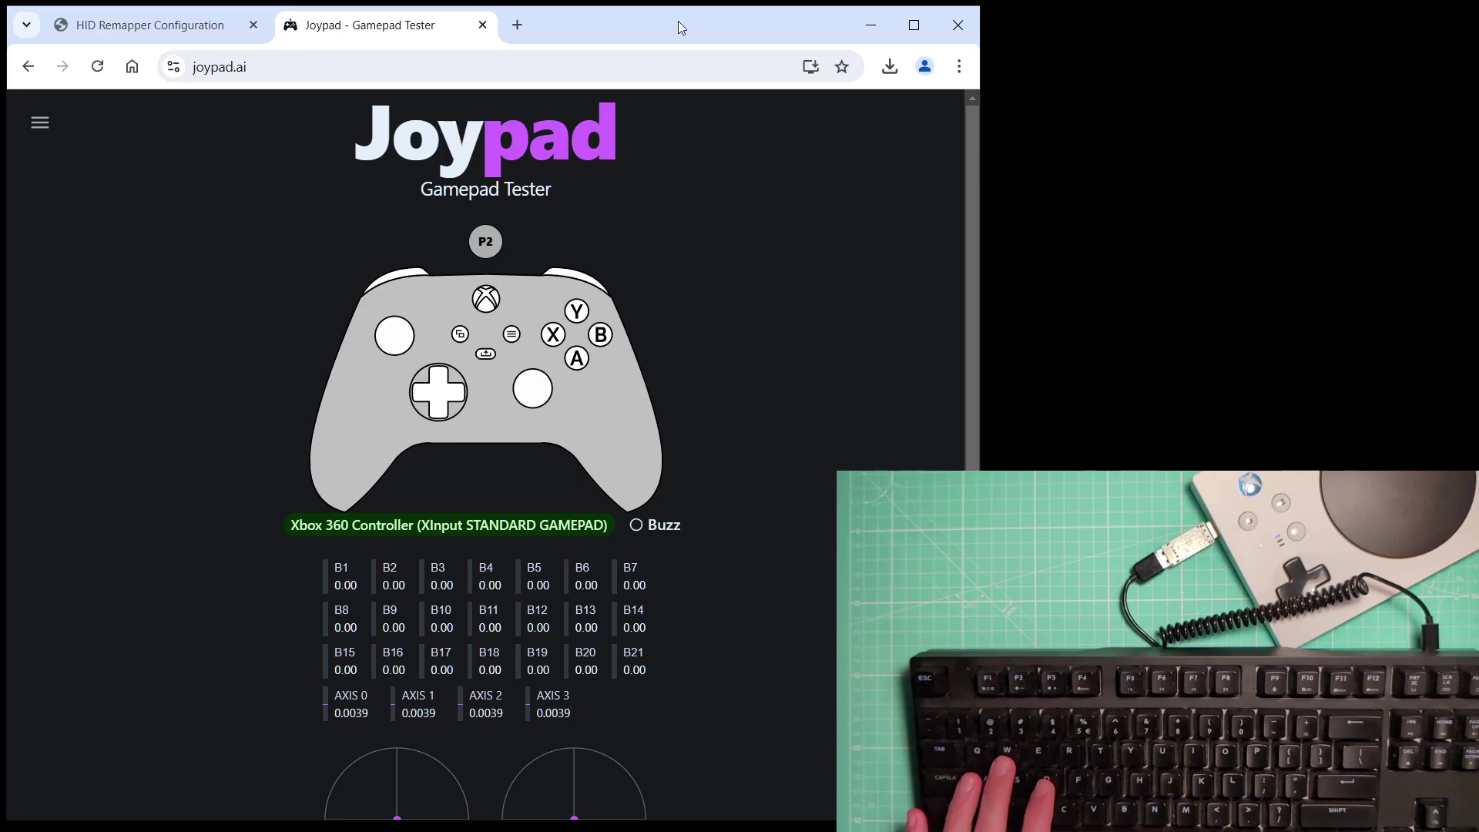
pyautogui.press('d')
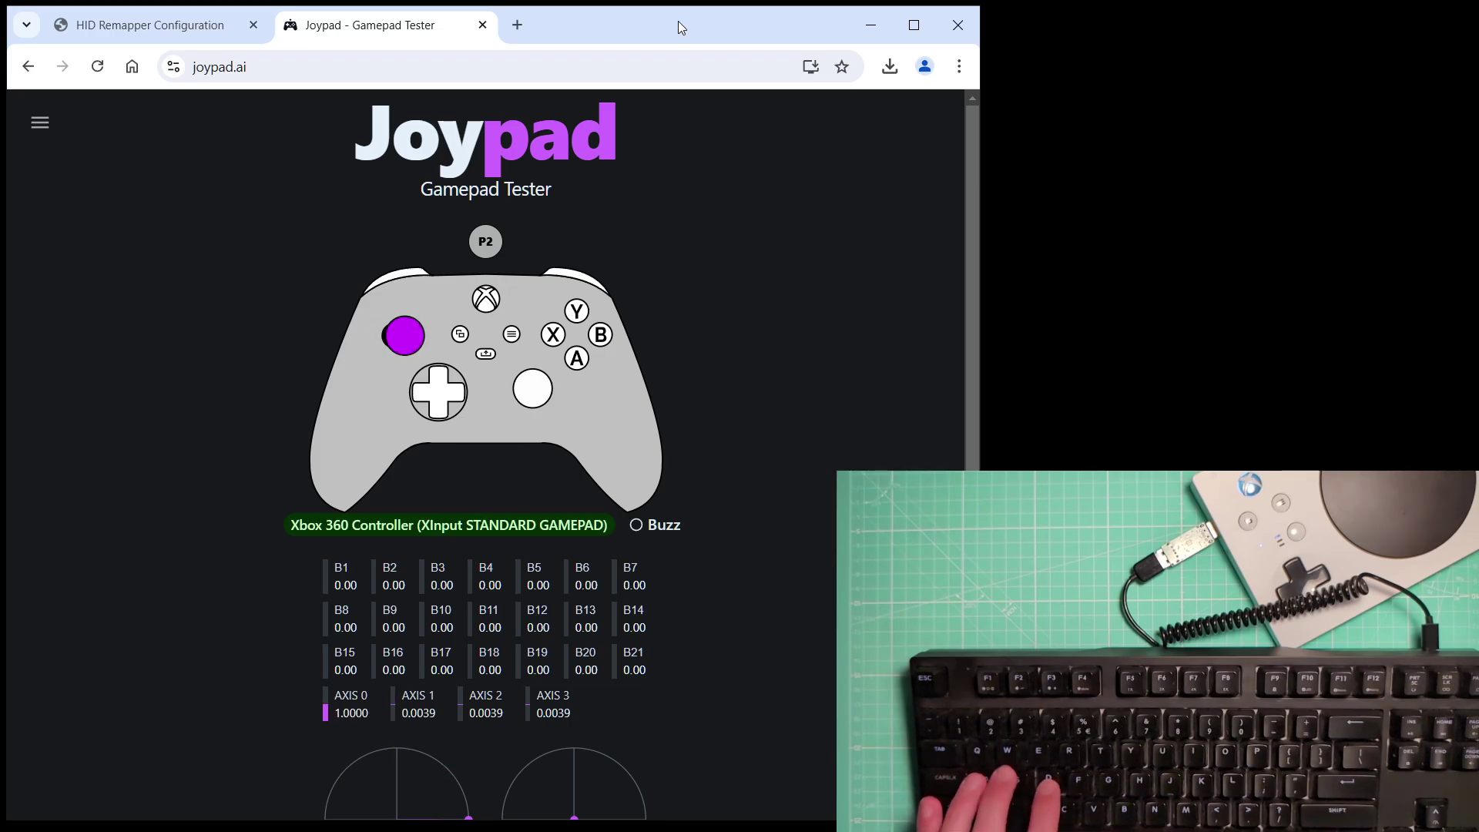
pyautogui.press('a')
pyautogui.press('s')
pyautogui.press('w')
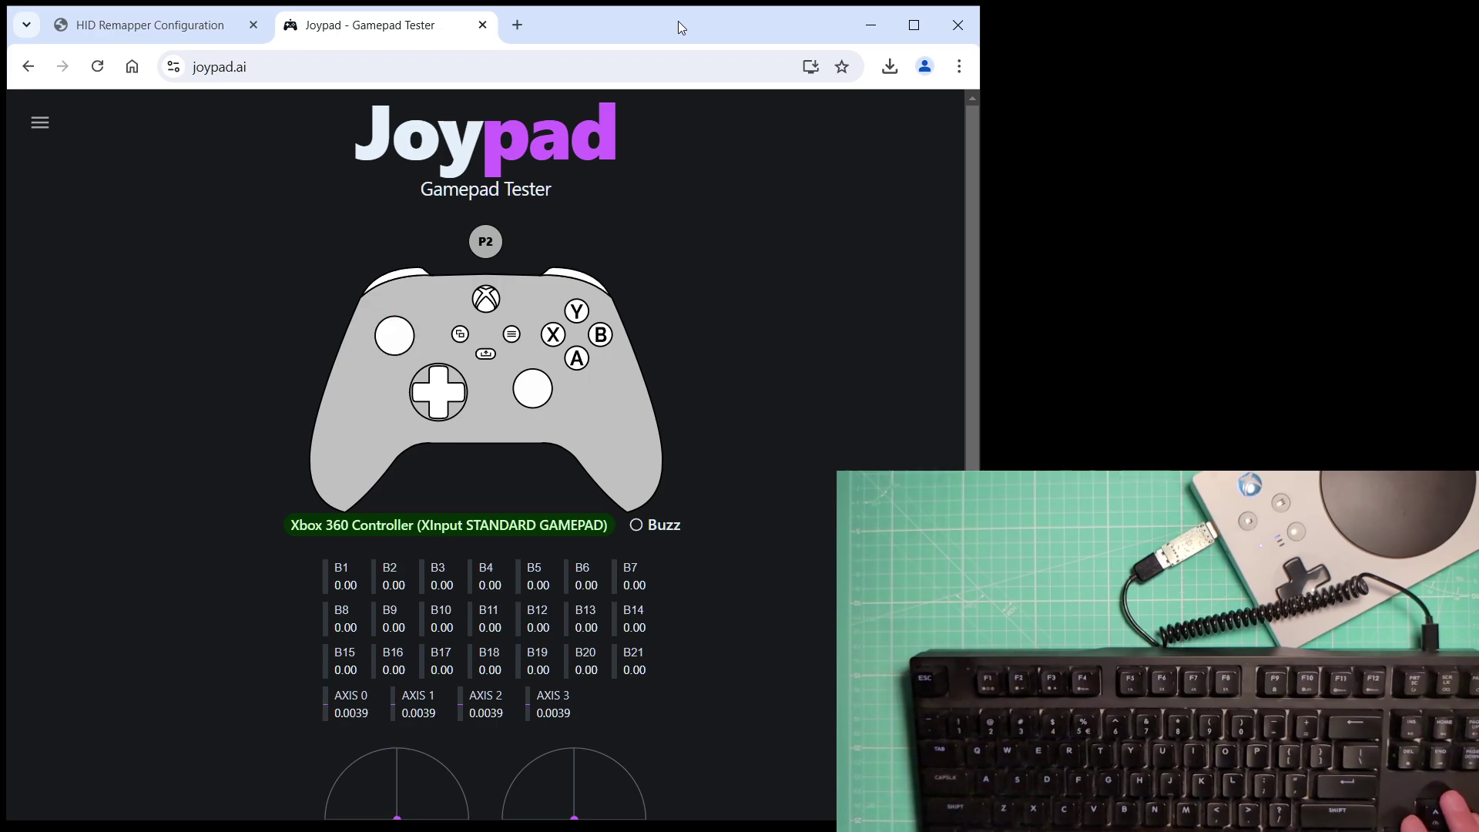
# - Check that the arrow keys register as D-pad directions
pyautogui.press('Right')
pyautogui.press('Up')
pyautogui.press('Left')
pyautogui.press('Right')
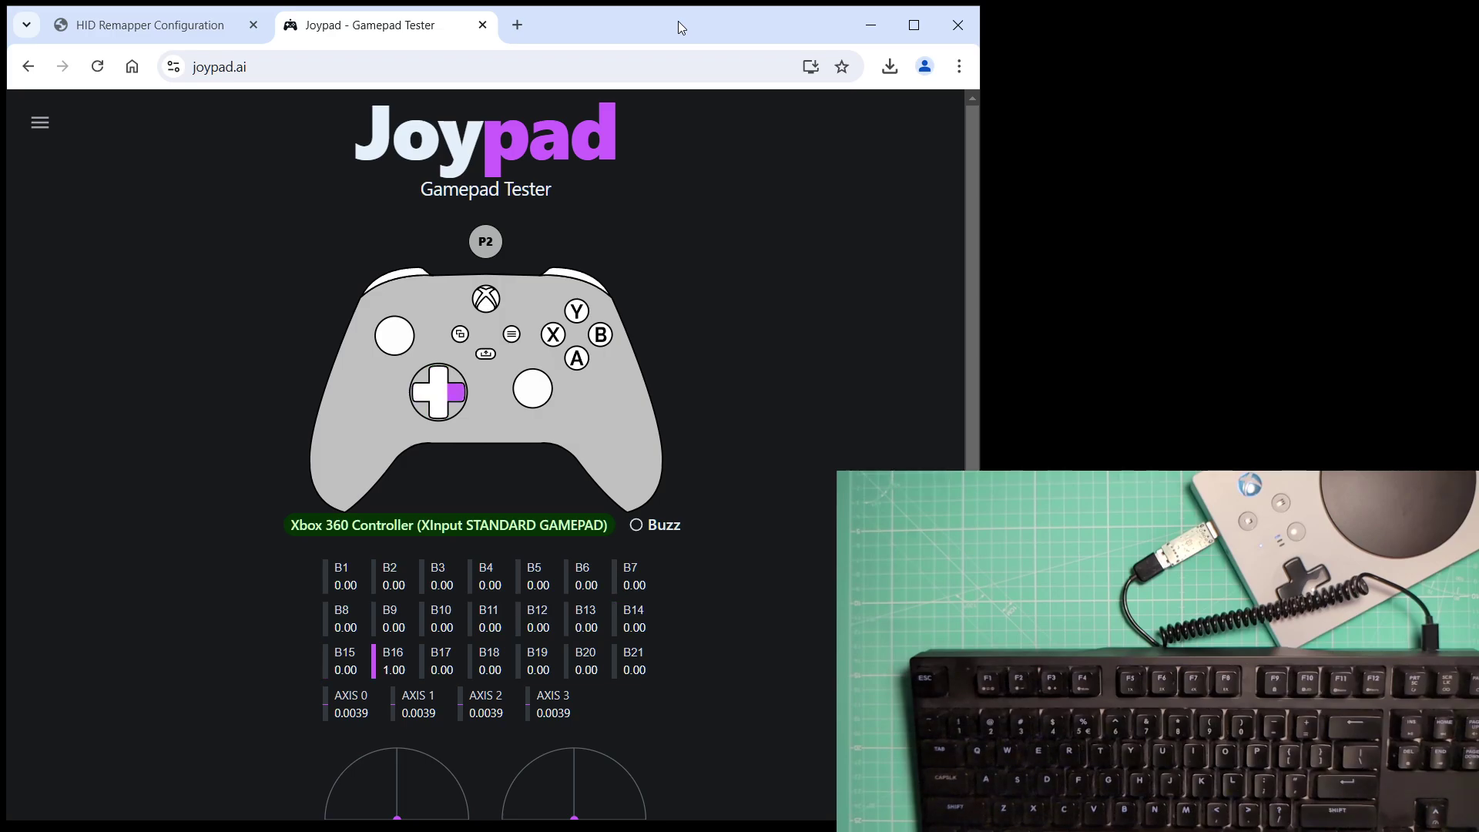
pyautogui.press('Up')
pyautogui.press('Down')
pyautogui.press('Right')
pyautogui.press('Left')
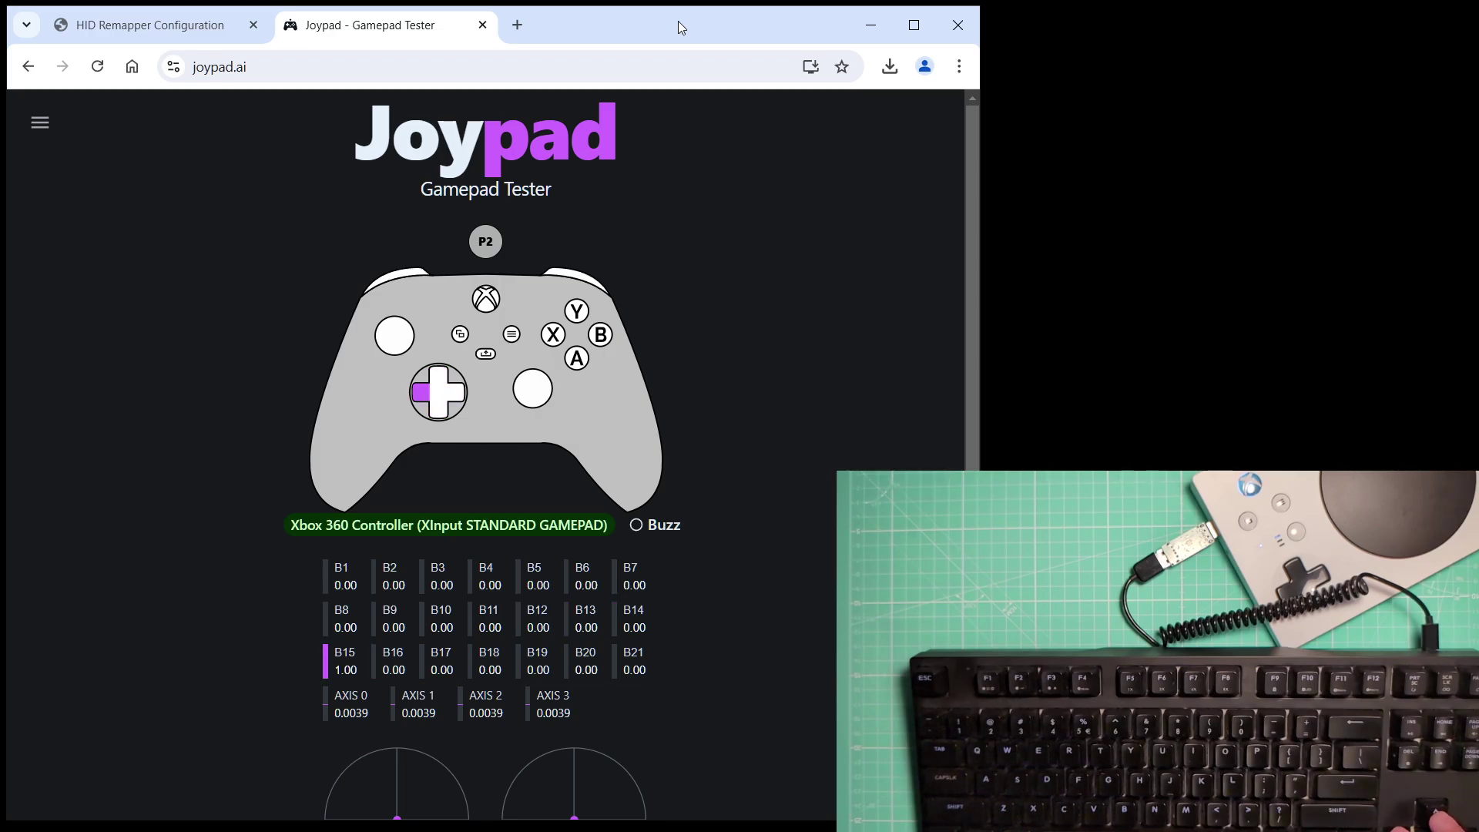
pyautogui.press('Right')
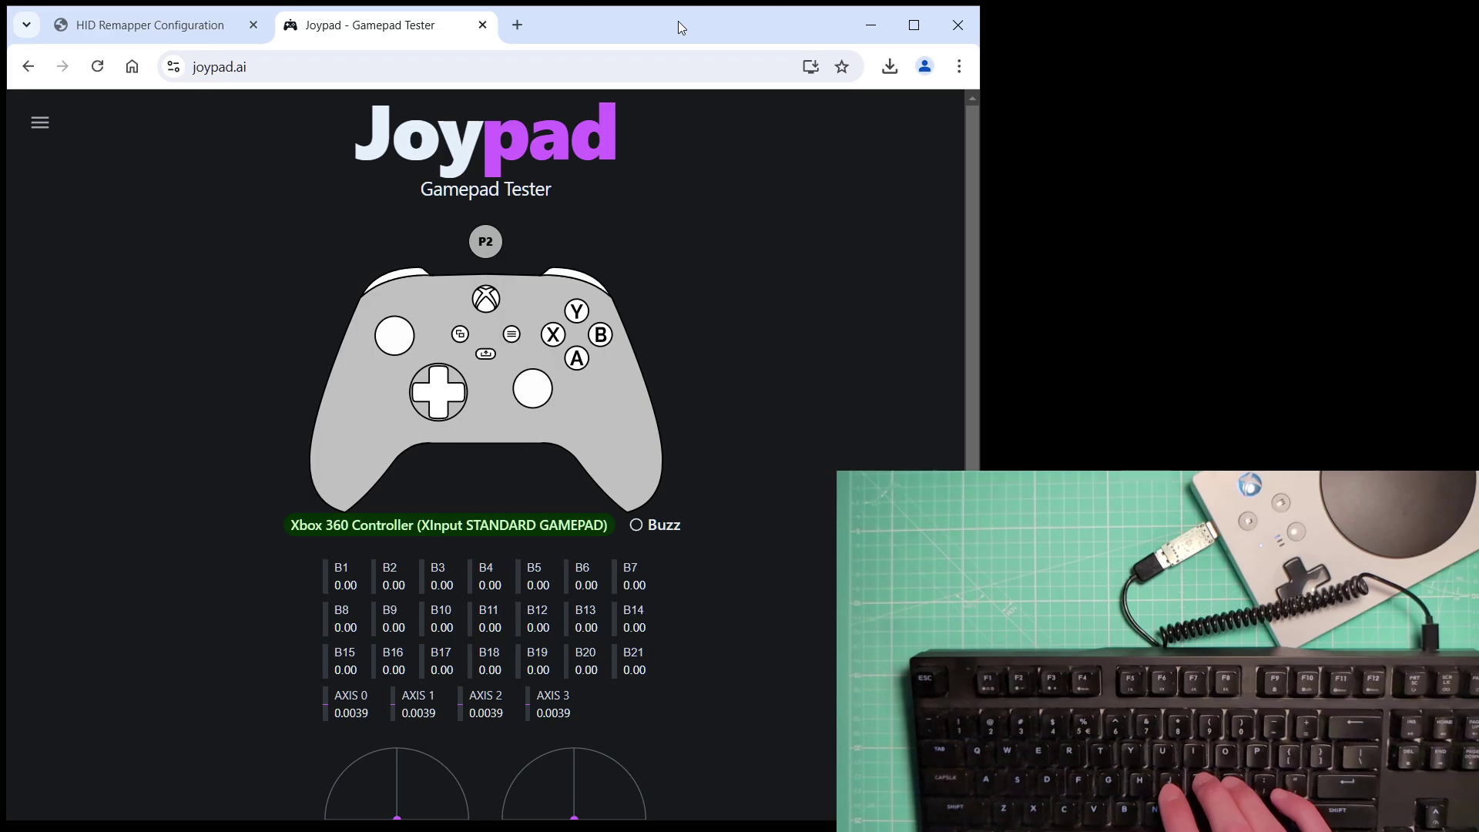
# - Check the button keys: K as B, P as left bumper, semicolon, H, J and Enter as Menu
pyautogui.press('k')
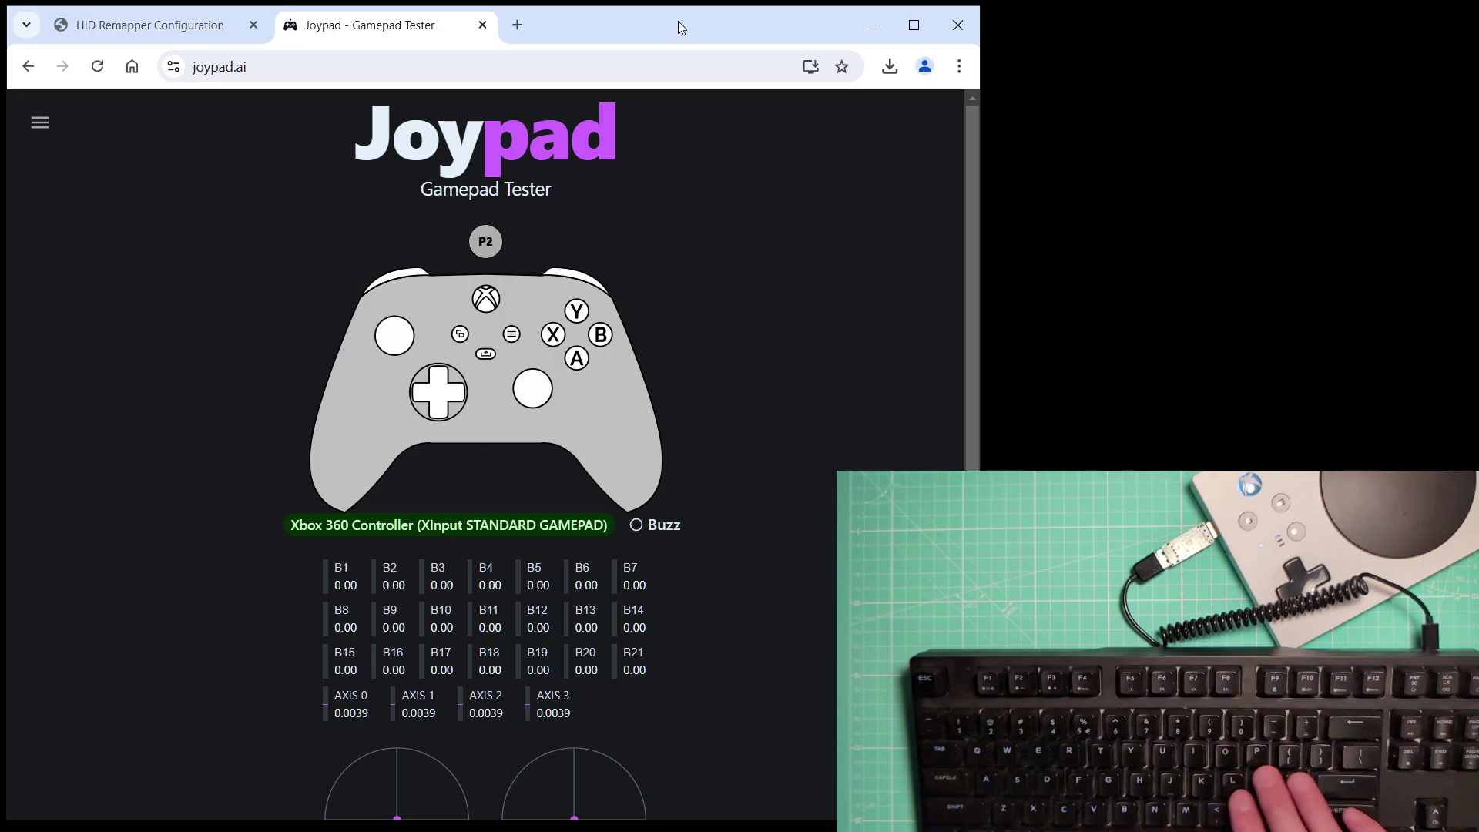
pyautogui.press('p')
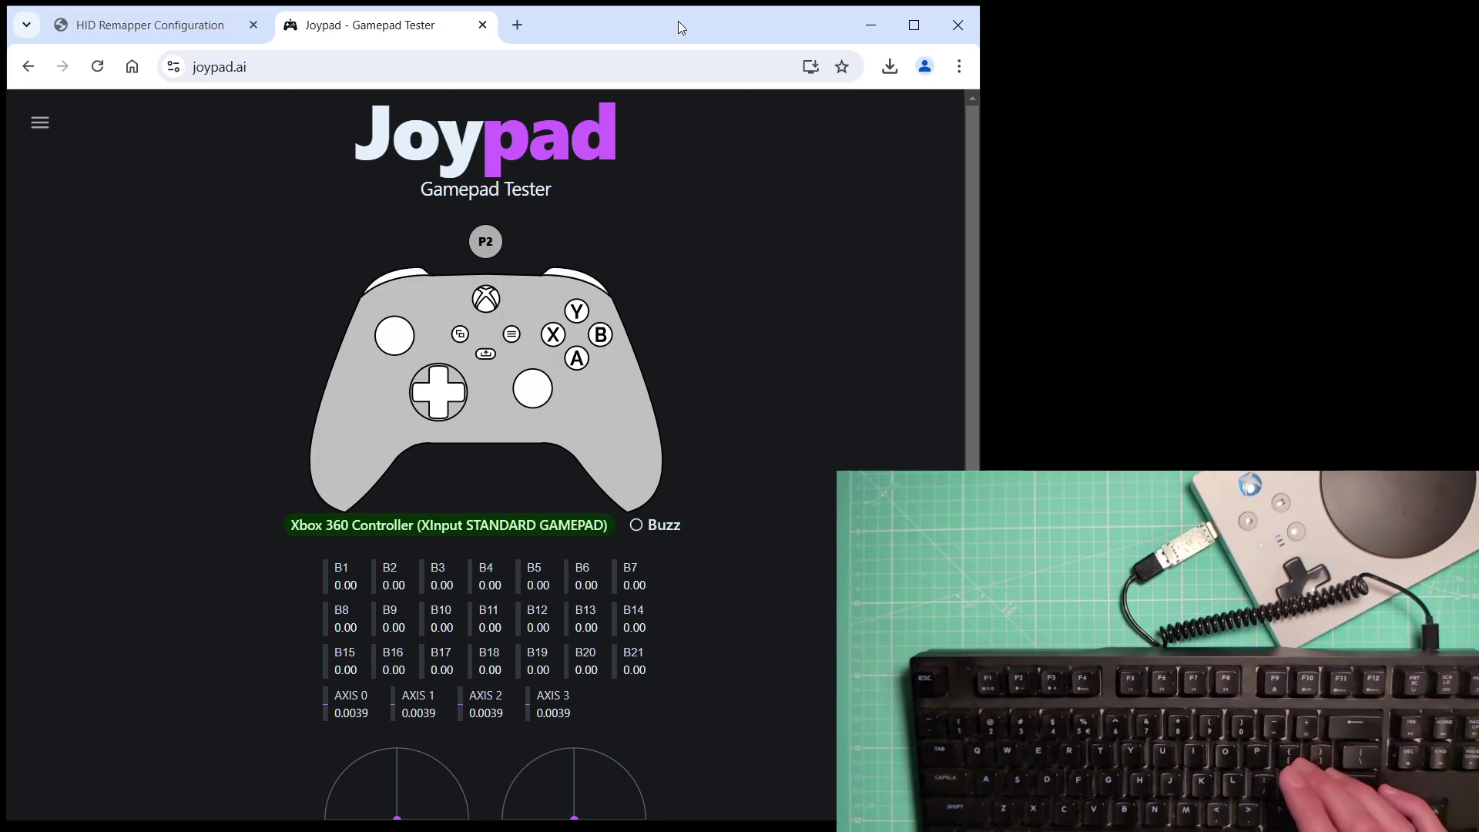
pyautogui.press(';')
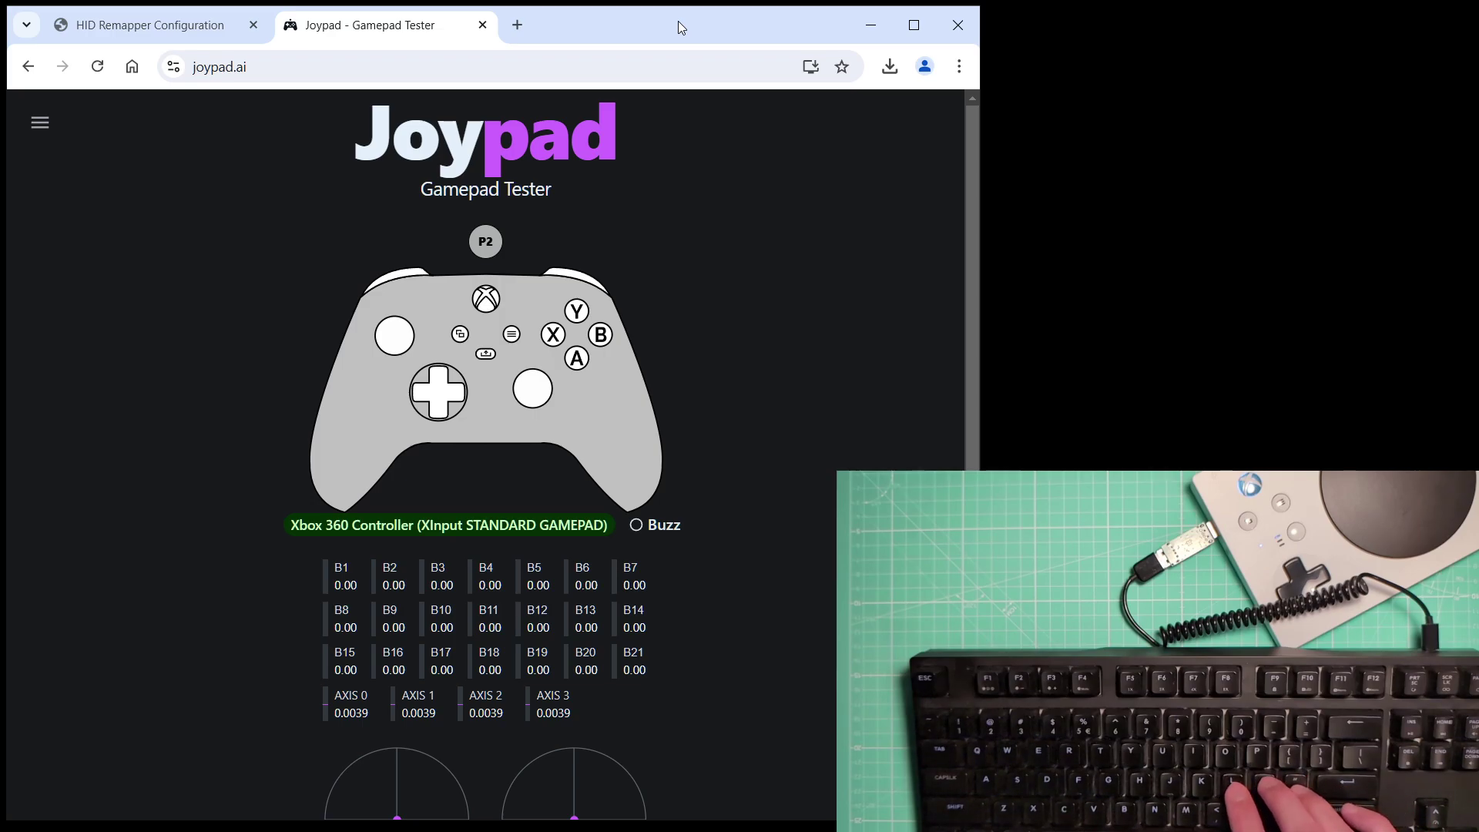
pyautogui.press('h')
pyautogui.press('j')
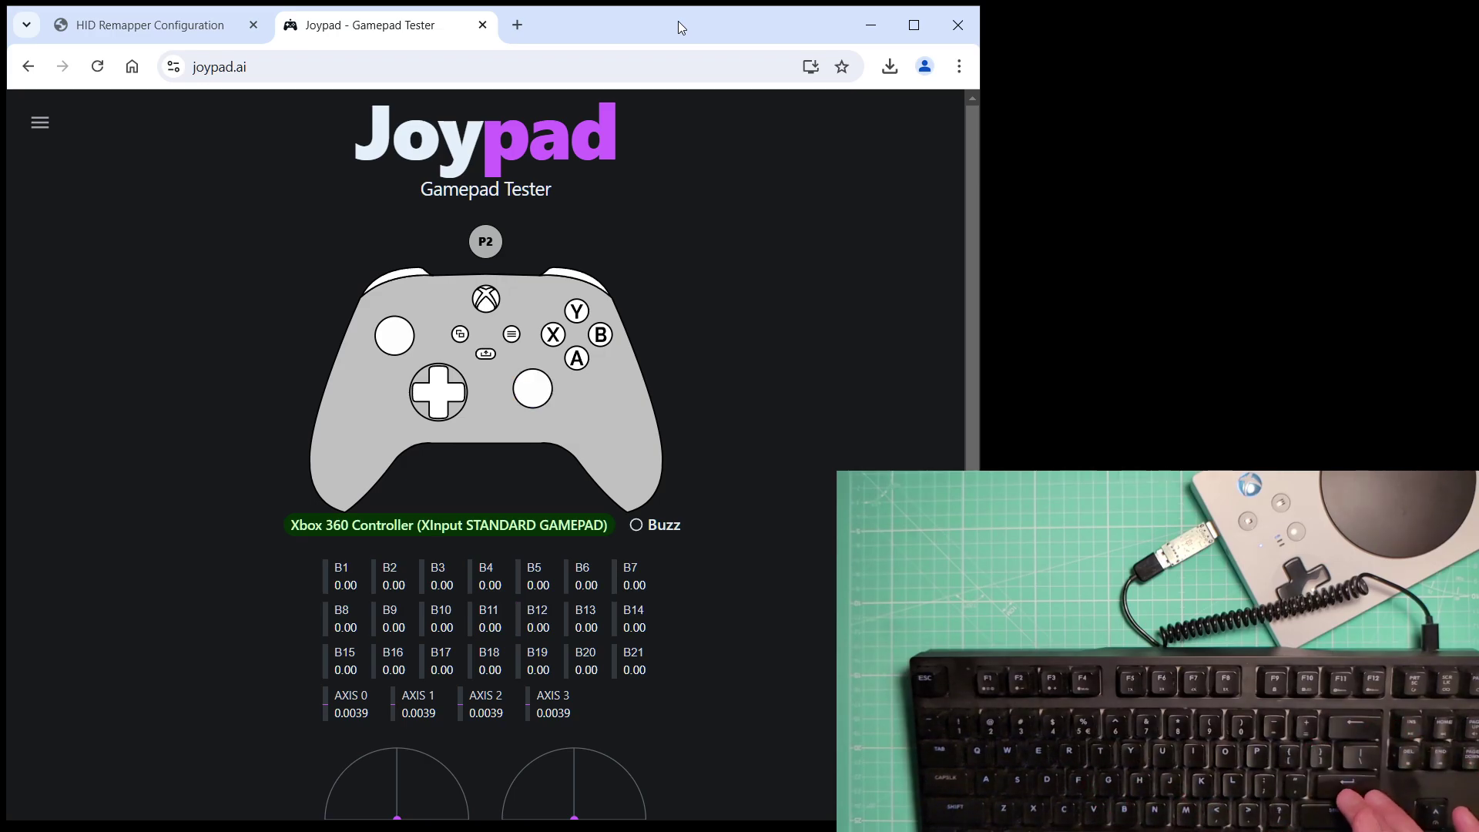
pyautogui.press('Return')
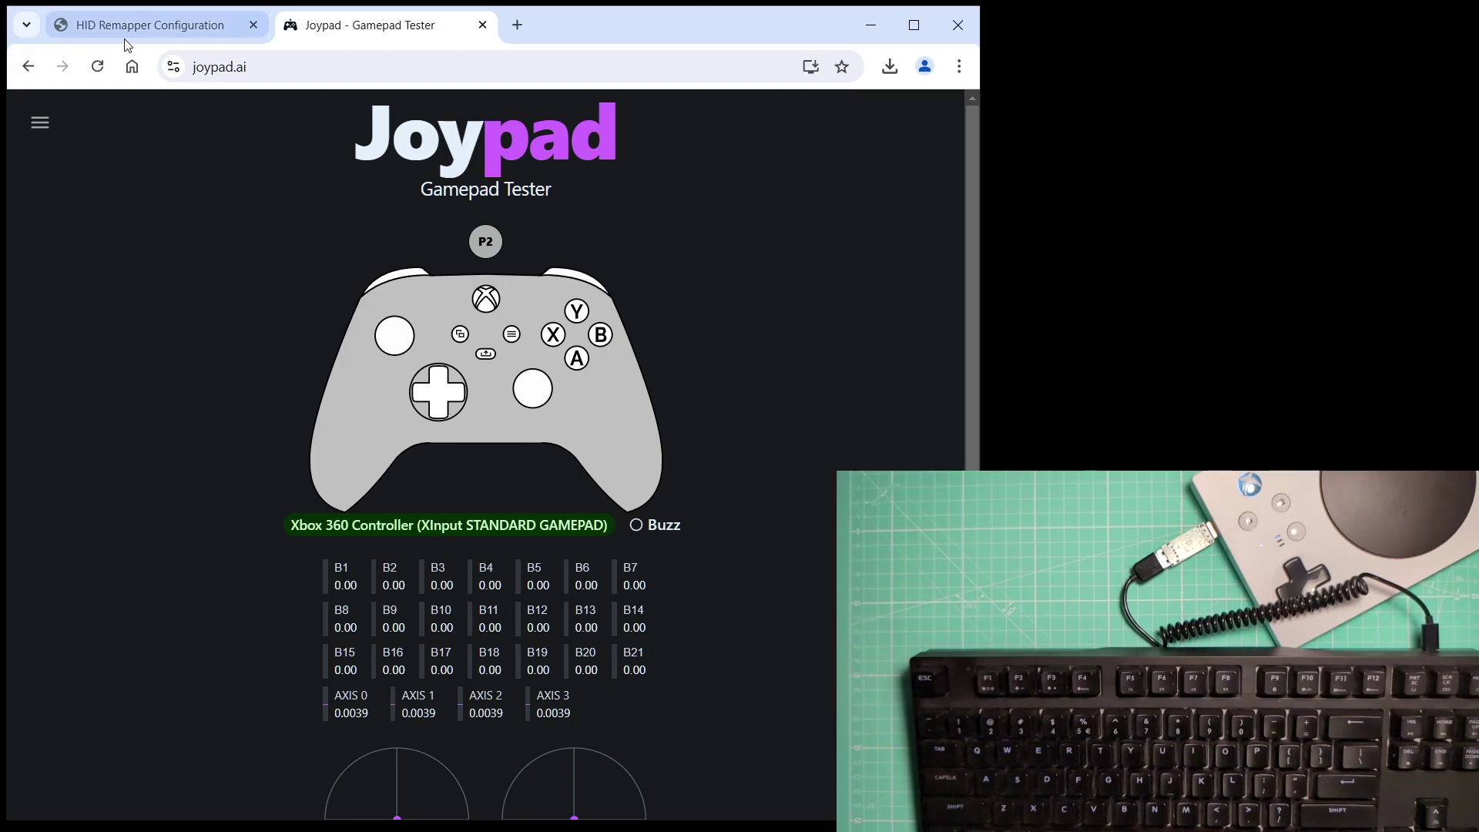
pyautogui.click(143, 32)
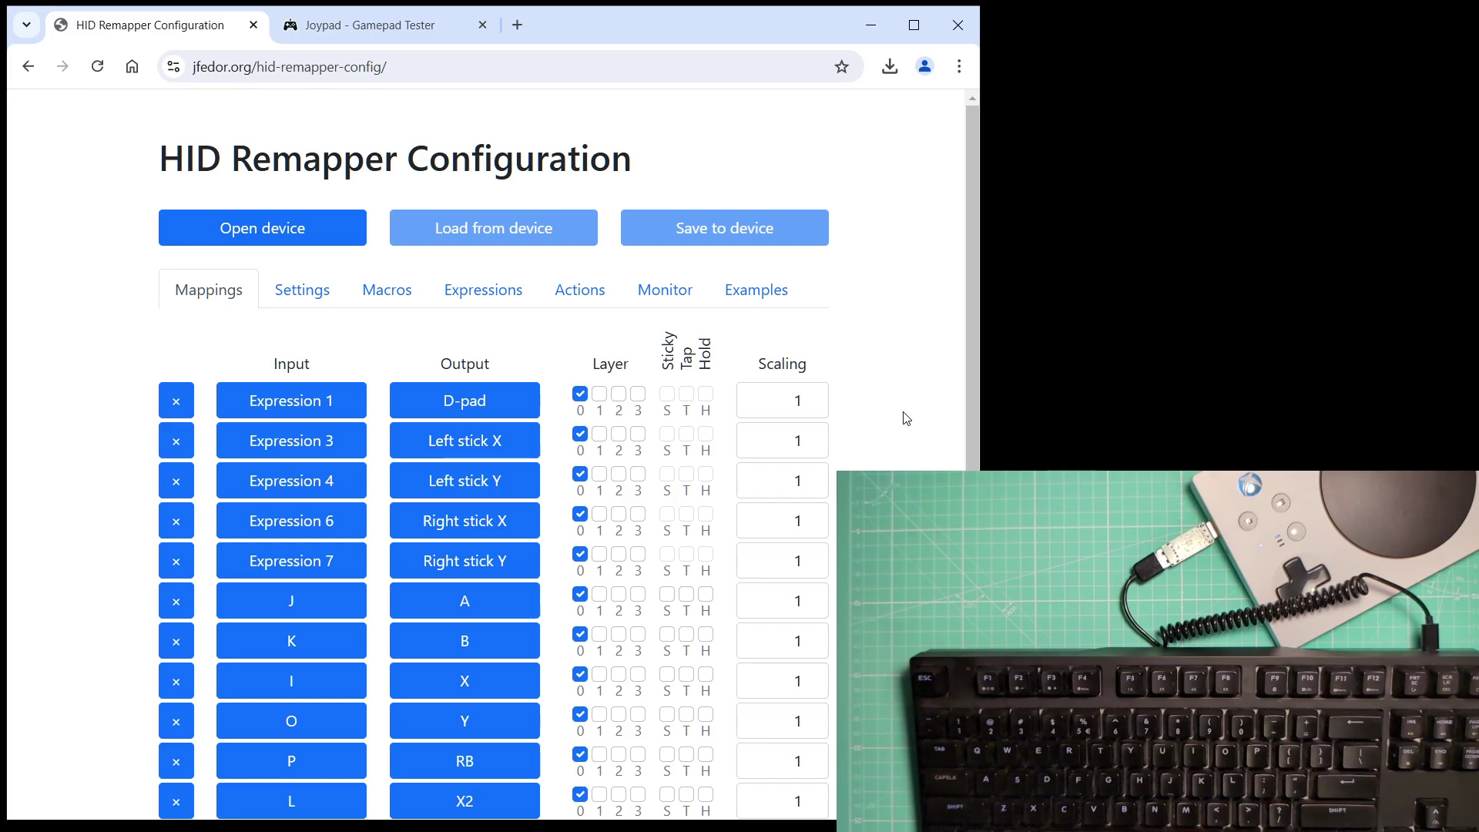
# - Scroll the mappings down to show F to LSB, H to RSB and Backspace to View
pyautogui.scroll(-3, 493, 462)
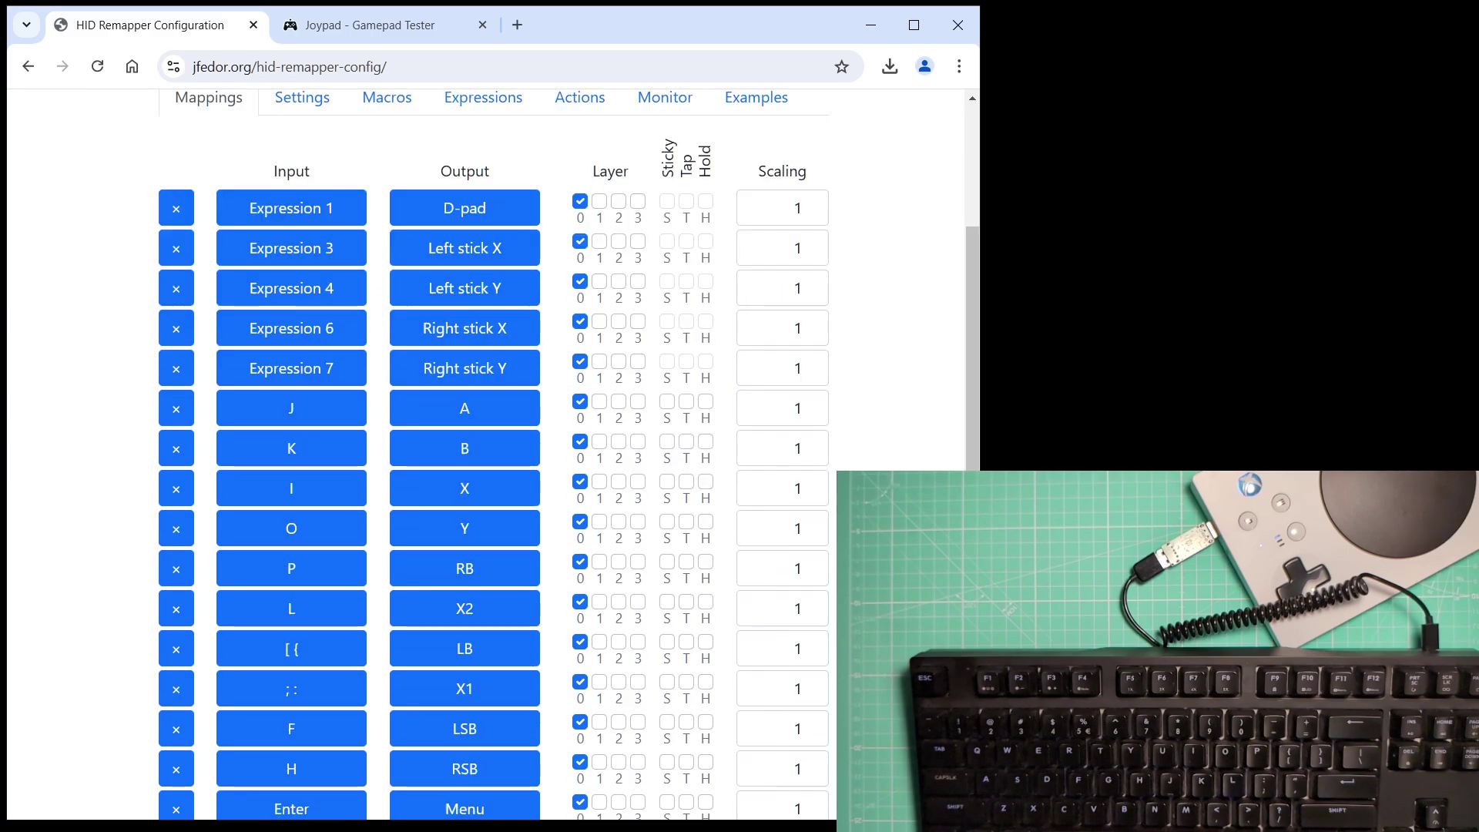
pyautogui.scroll(-1, 493, 462)
pyautogui.scroll(-1, 493, 462)
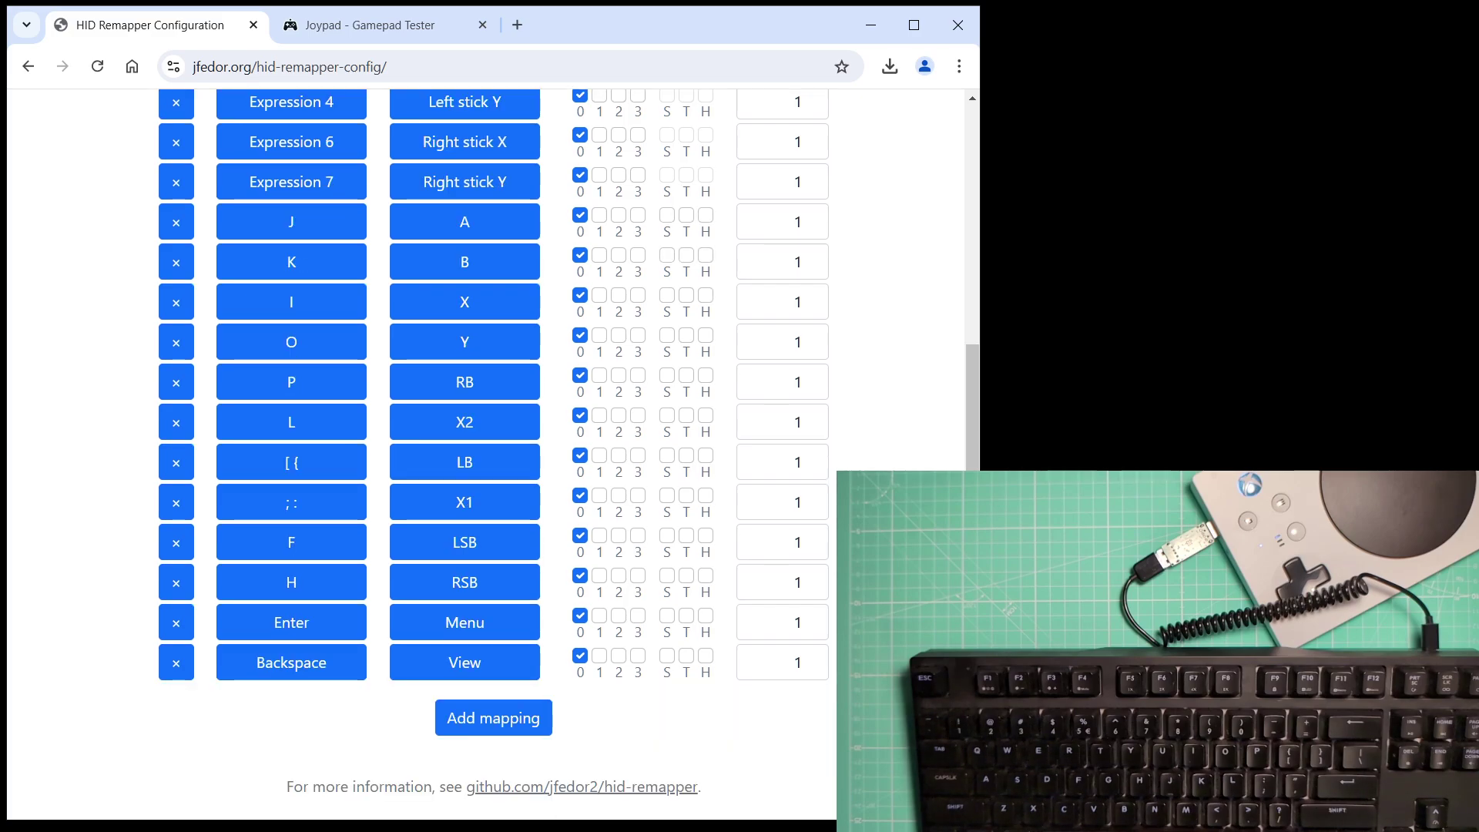